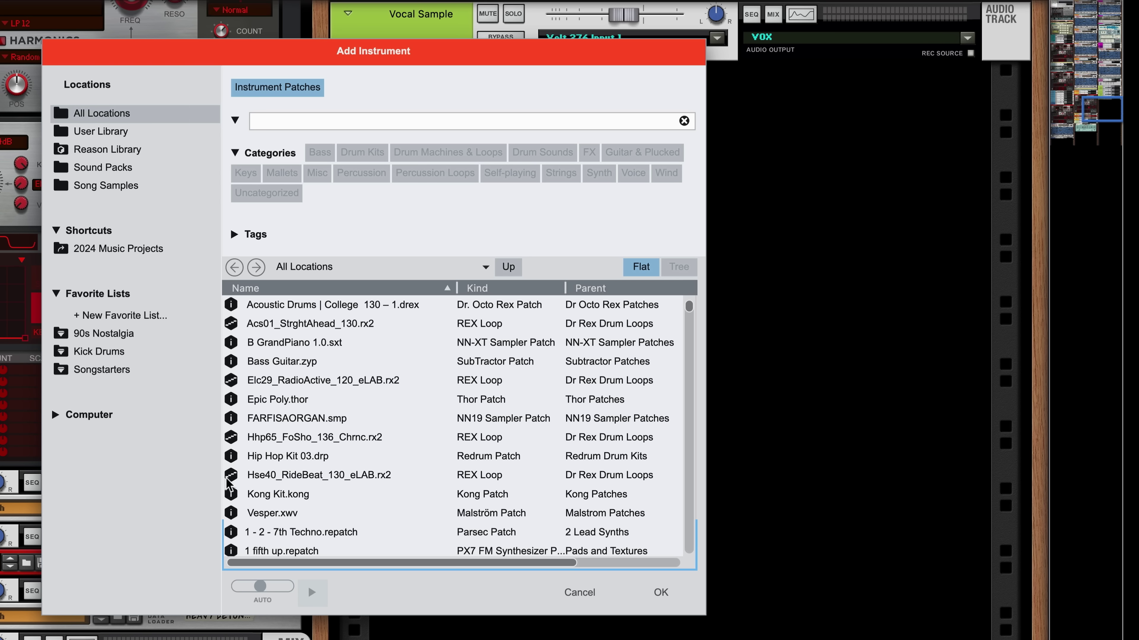
Pick the Hip Hop Kit 03 drum kit and filter the patch list by the Punchy and Vintage tags
click(262, 456)
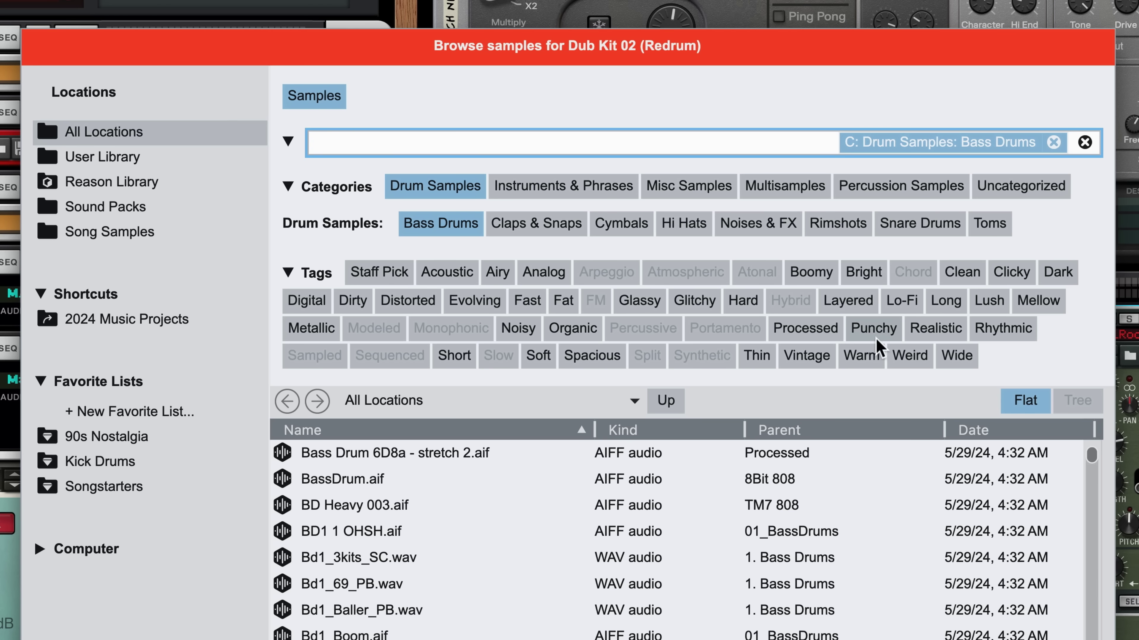
click(882, 336)
click(792, 362)
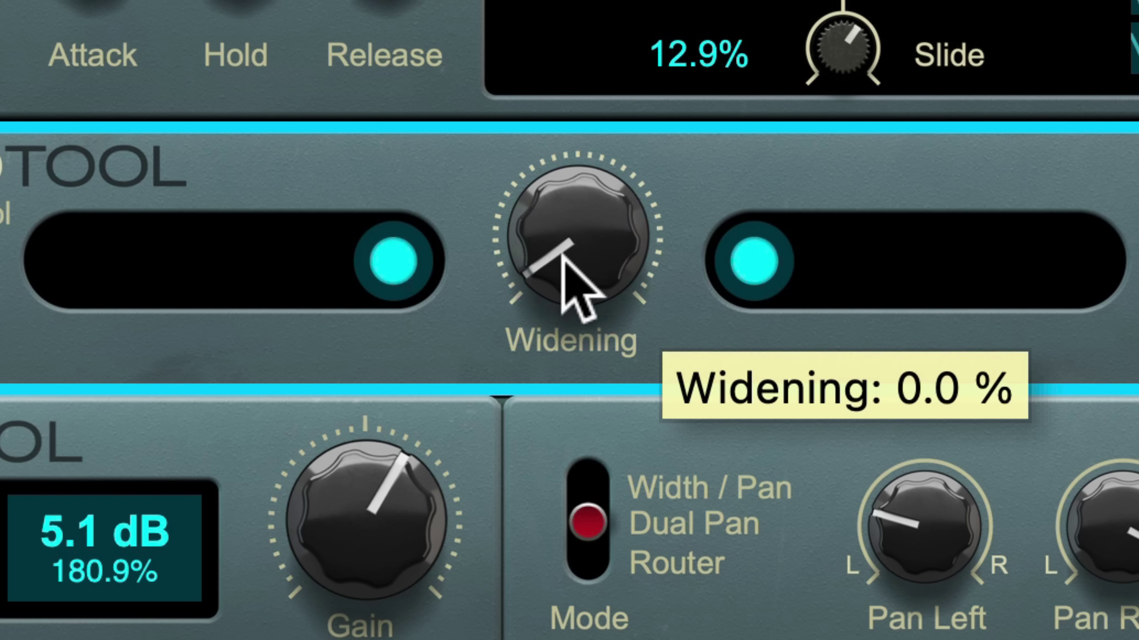
Widen the Stereo Tool to 43.8%, drop Gain Tool to -7.5 dB, lengthen sidechain hold, and pan further left
drag(563, 250, 567, 143)
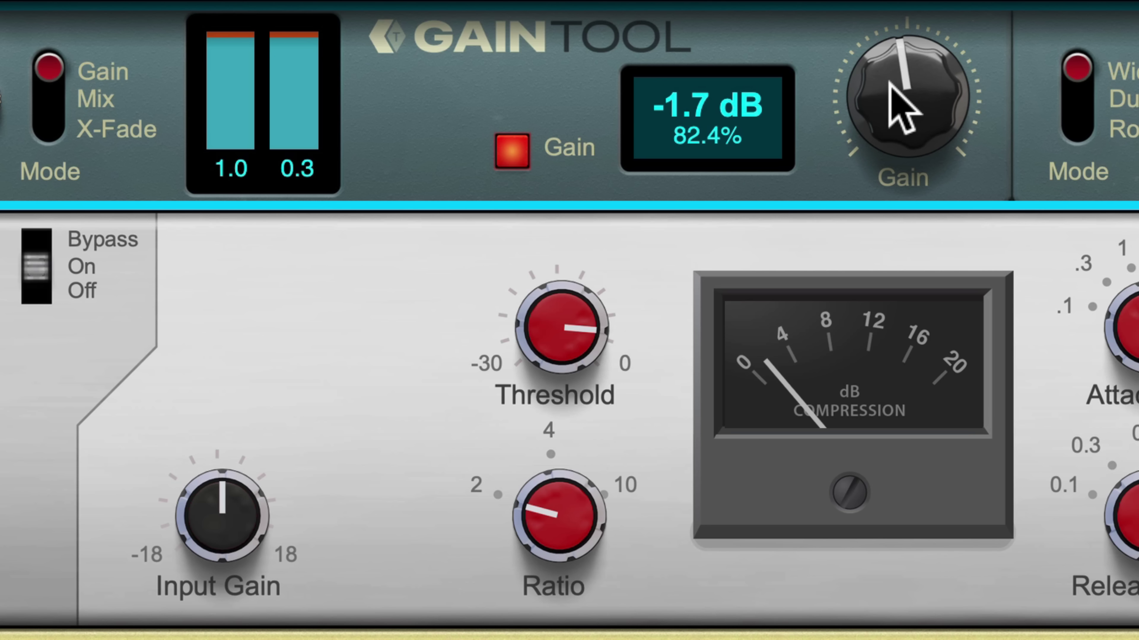
drag(889, 86, 892, 95)
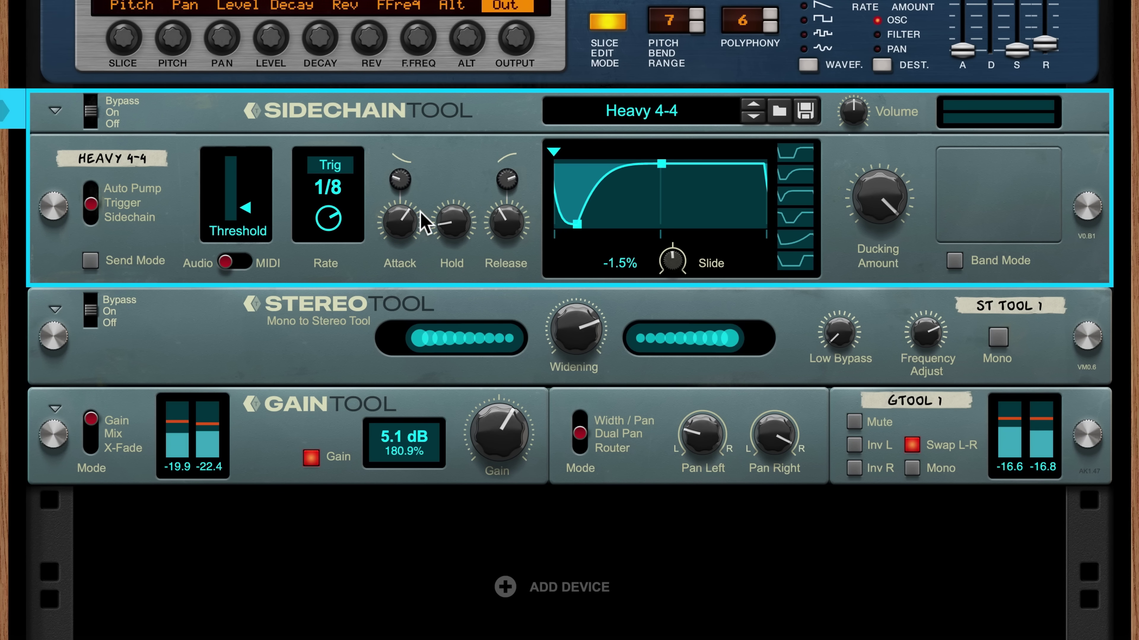
drag(456, 222, 456, 214)
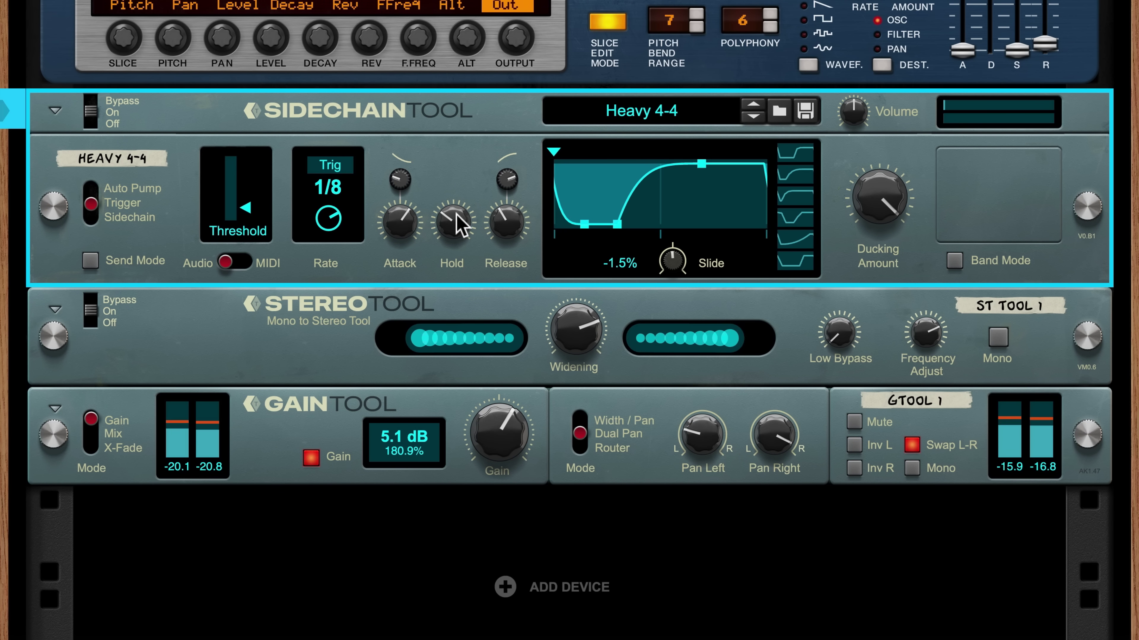
drag(703, 439, 713, 476)
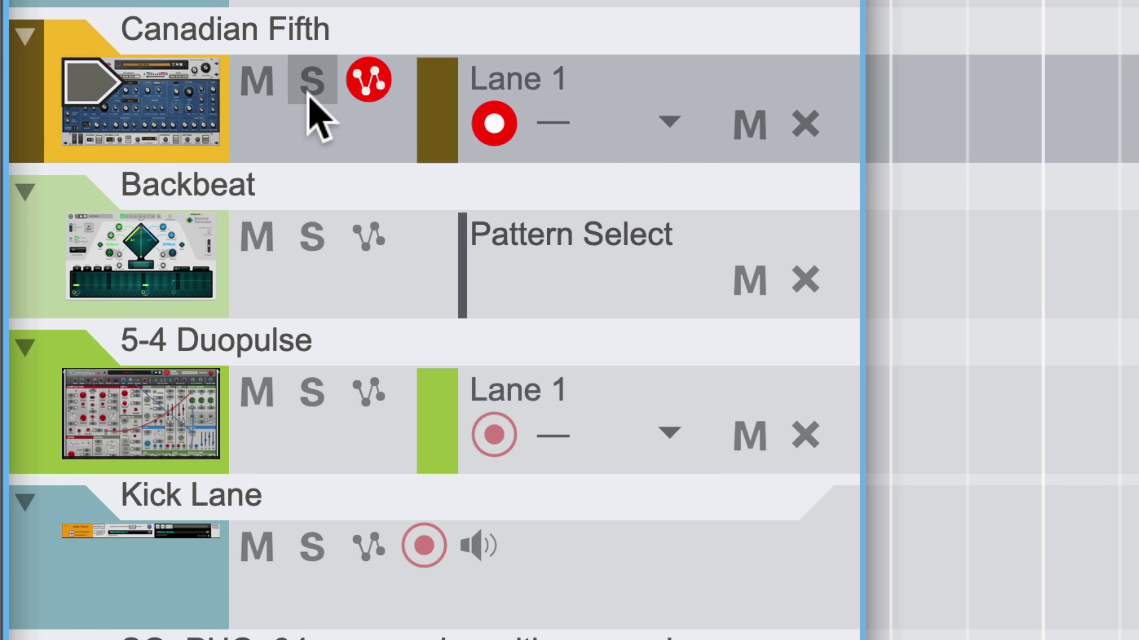
Solo the Canadian Fifth and Kick Lane tracks
click(313, 83)
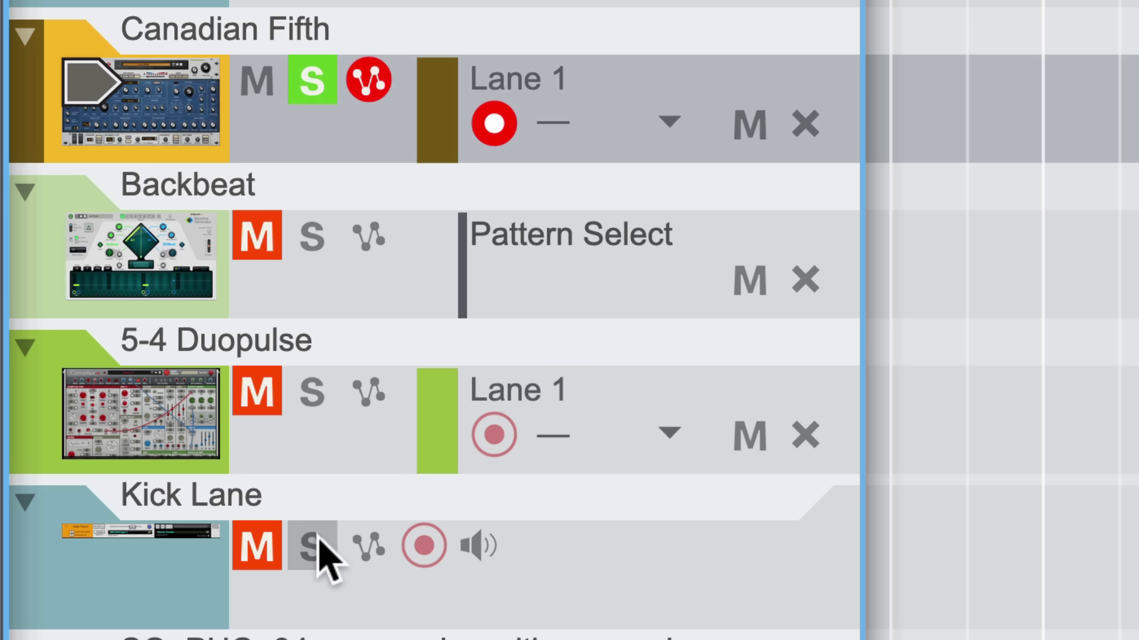
click(324, 554)
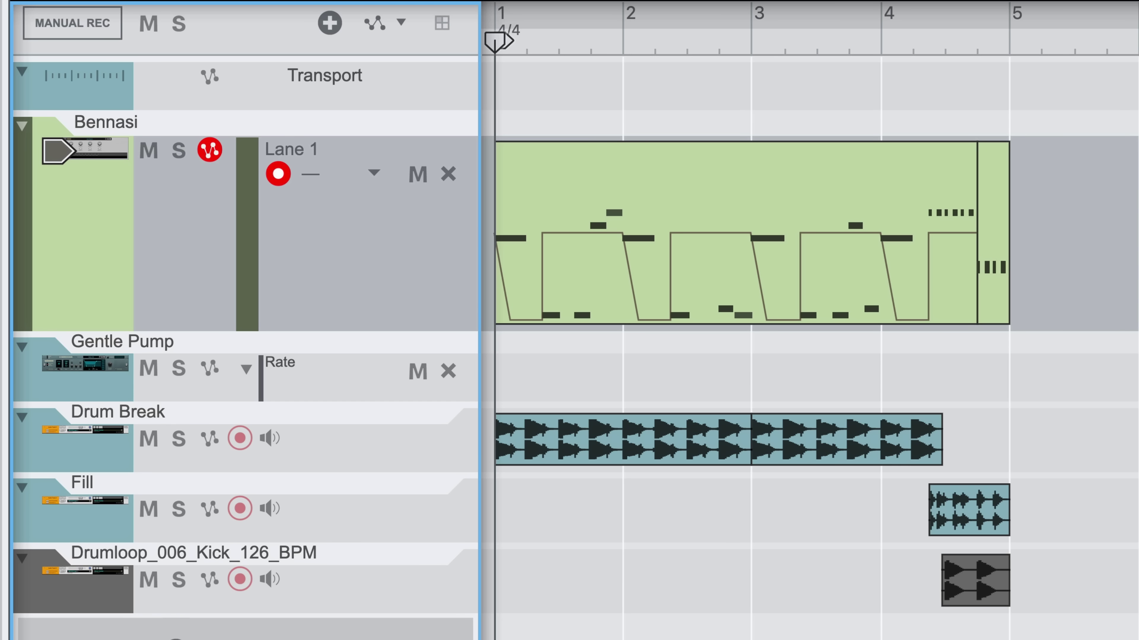
Play the song to hear the soloed Bennasi part
key(space)
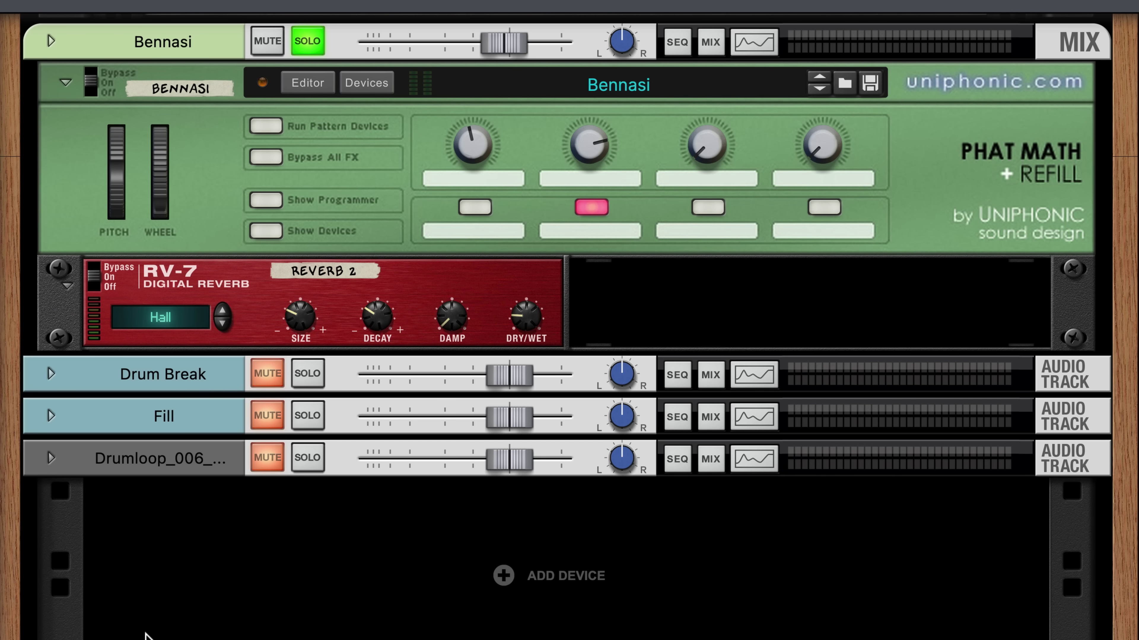
key(space)
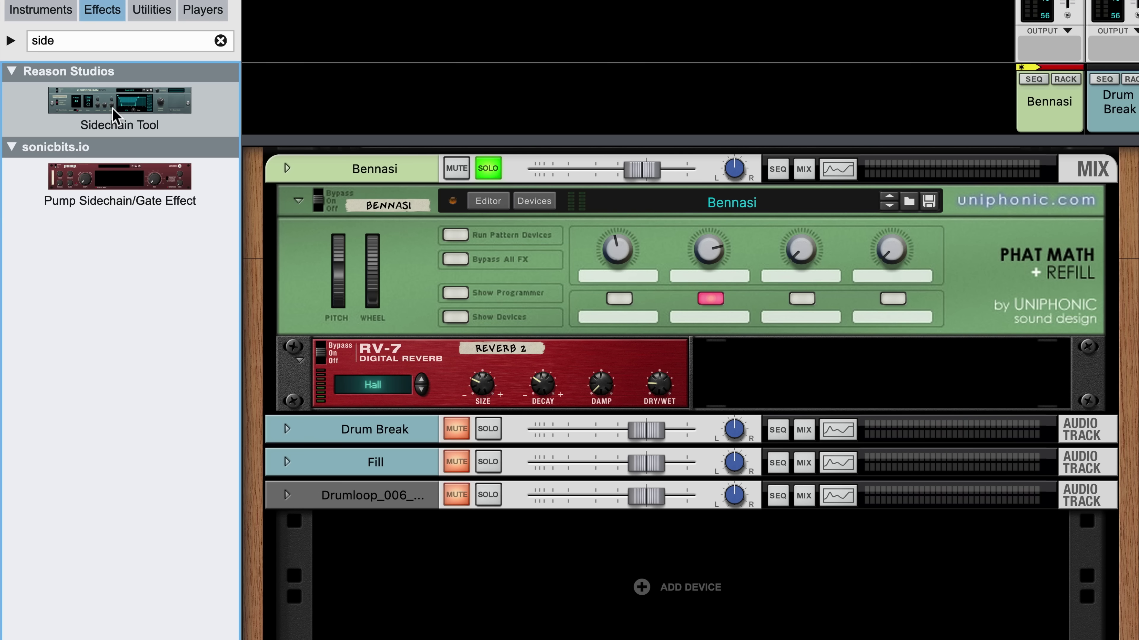
Insert a Sidechain Tool below Bennasi, load the Basic Benassi patch, and restart playback
drag(115, 107, 303, 387)
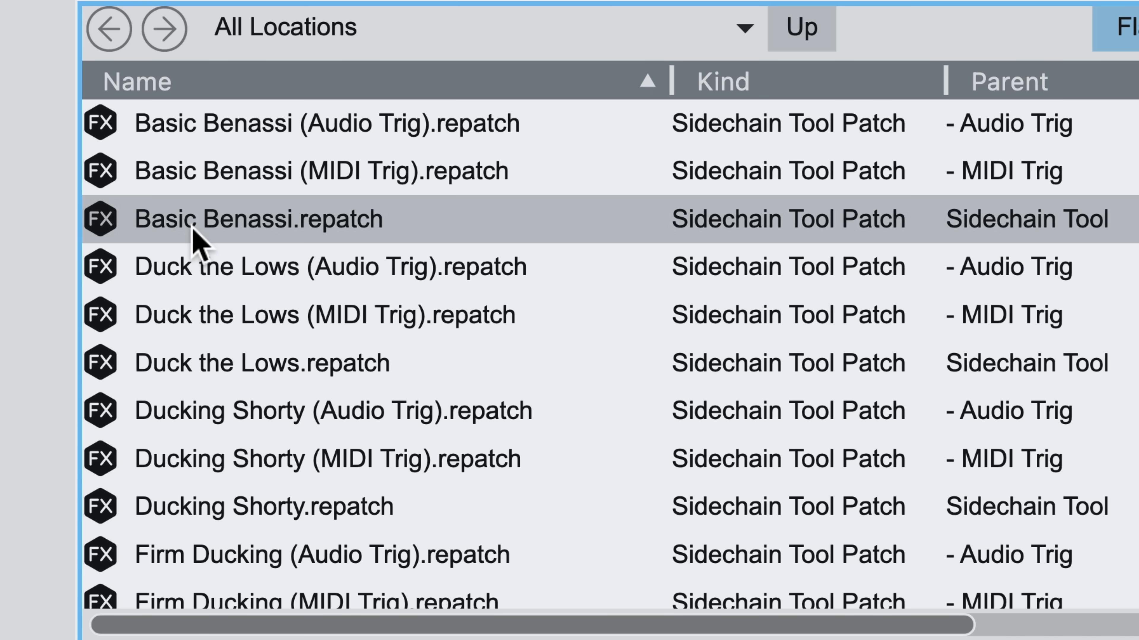
double_click(193, 222)
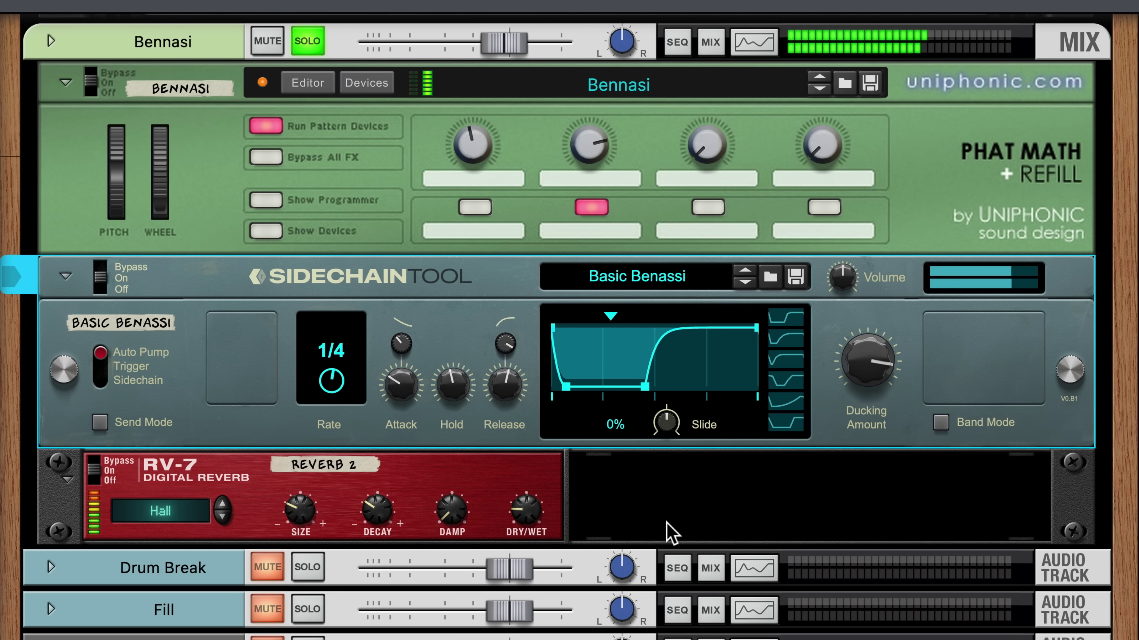
key(space)
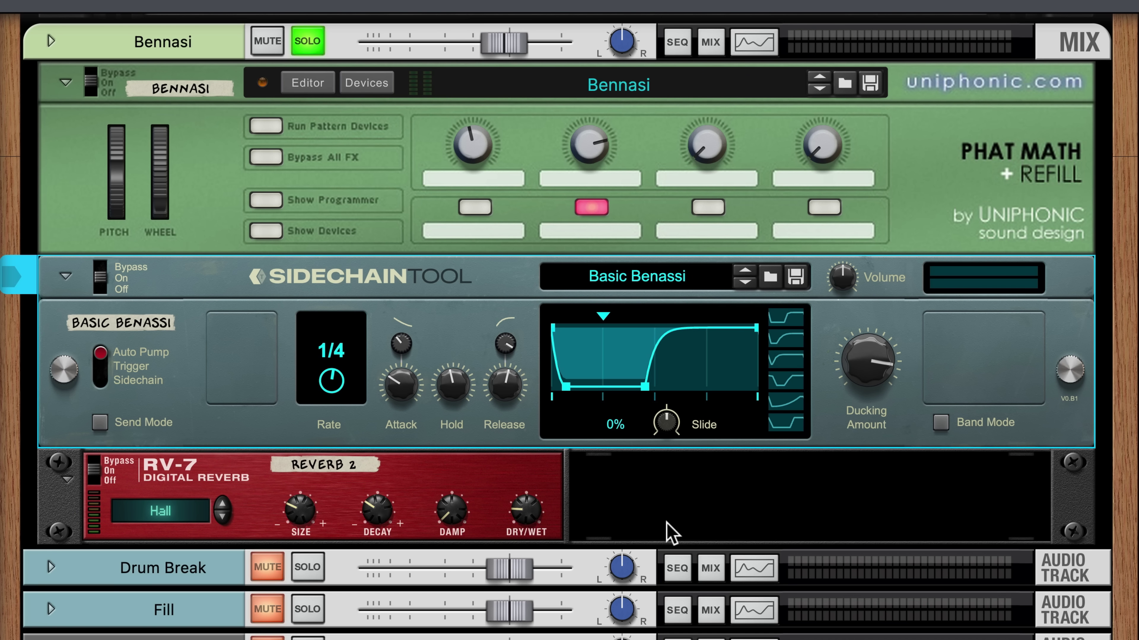
key(space)
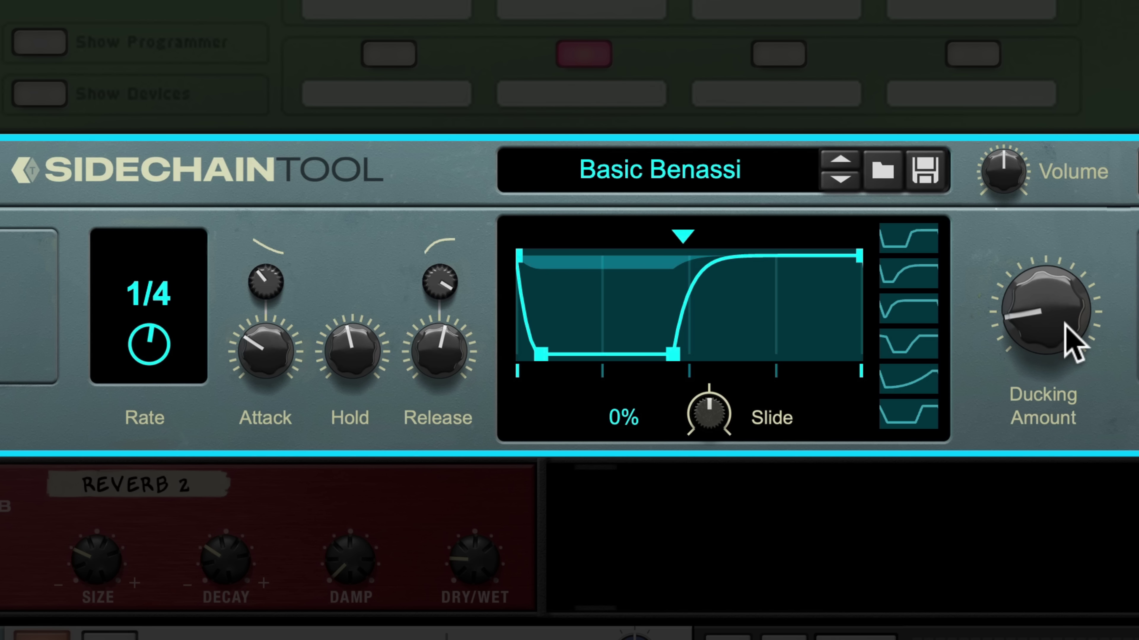
Raise the ducking amount and cycle the envelope shape presets, ending on the long flat-dip shape
mouse_move(1063, 321)
mouse_down()
mouse_move(1027, 267)
mouse_move(1031, 202)
mouse_move(1011, 239)
mouse_up()
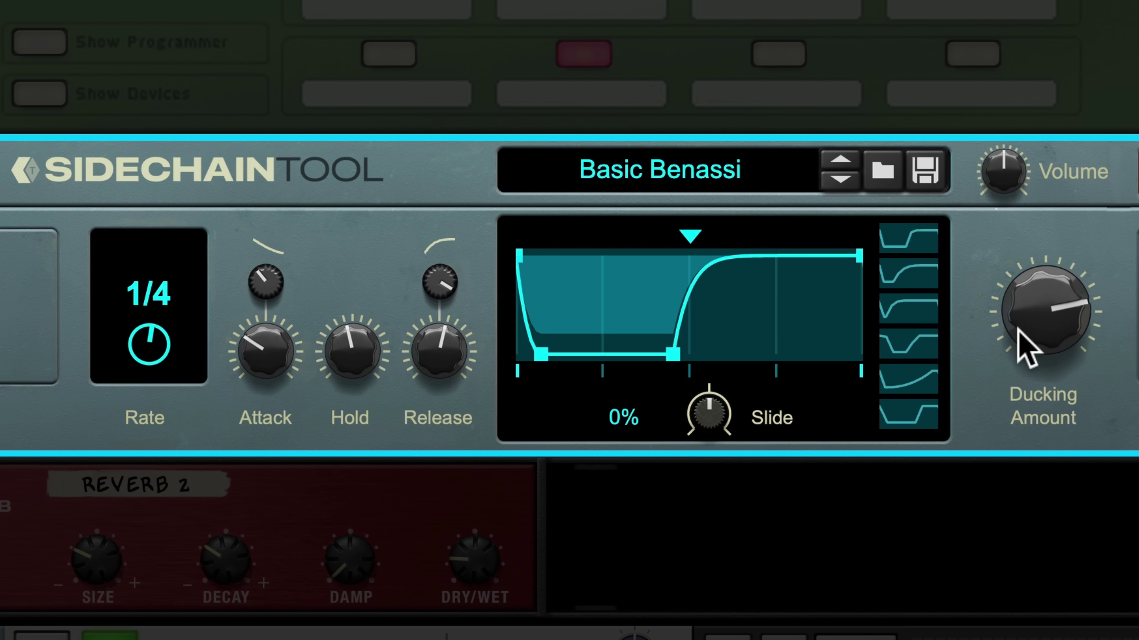
click(885, 414)
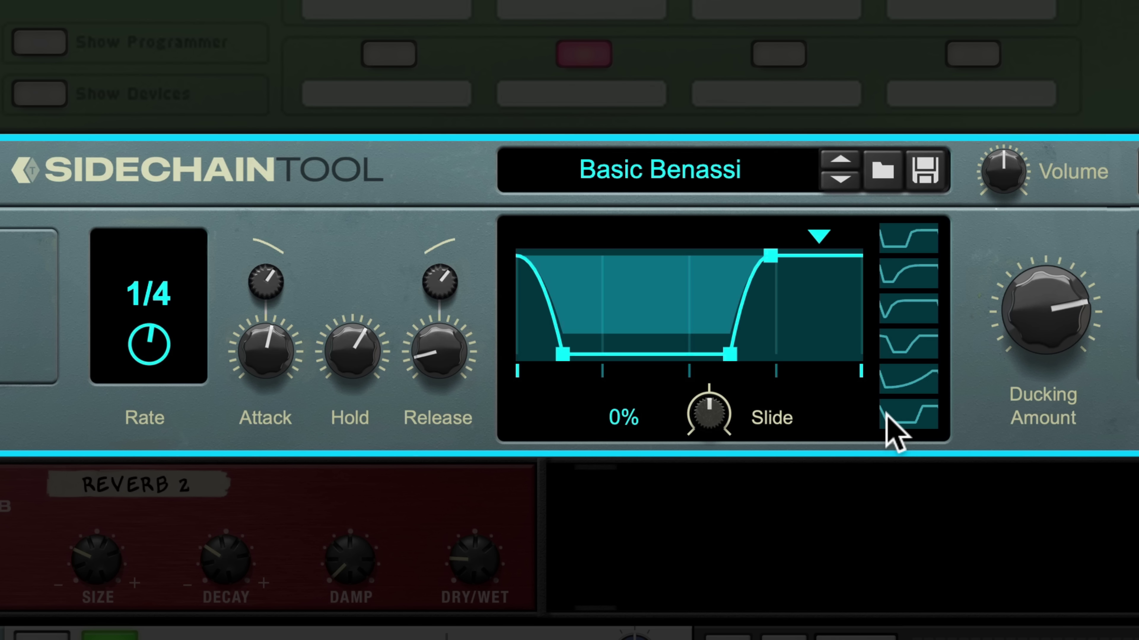
click(912, 350)
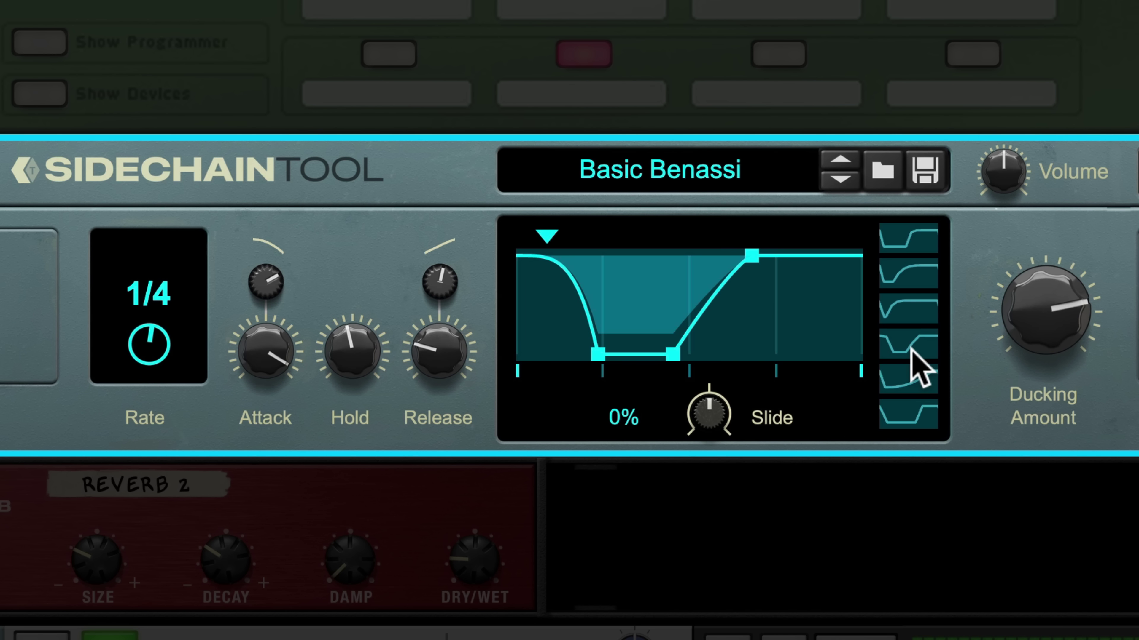
click(909, 318)
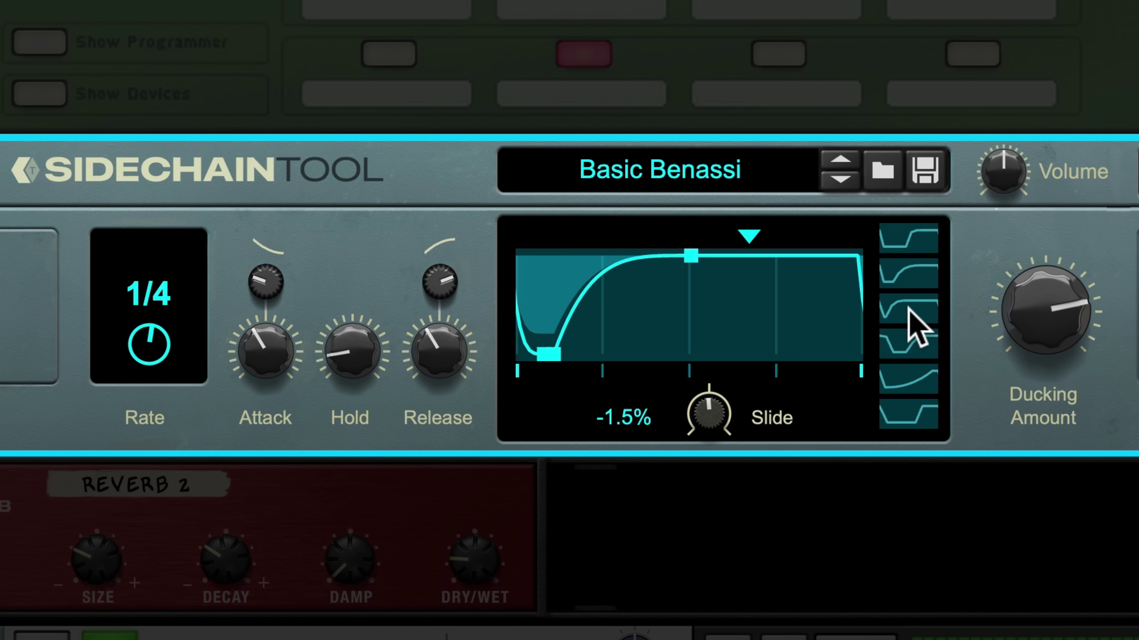
click(922, 243)
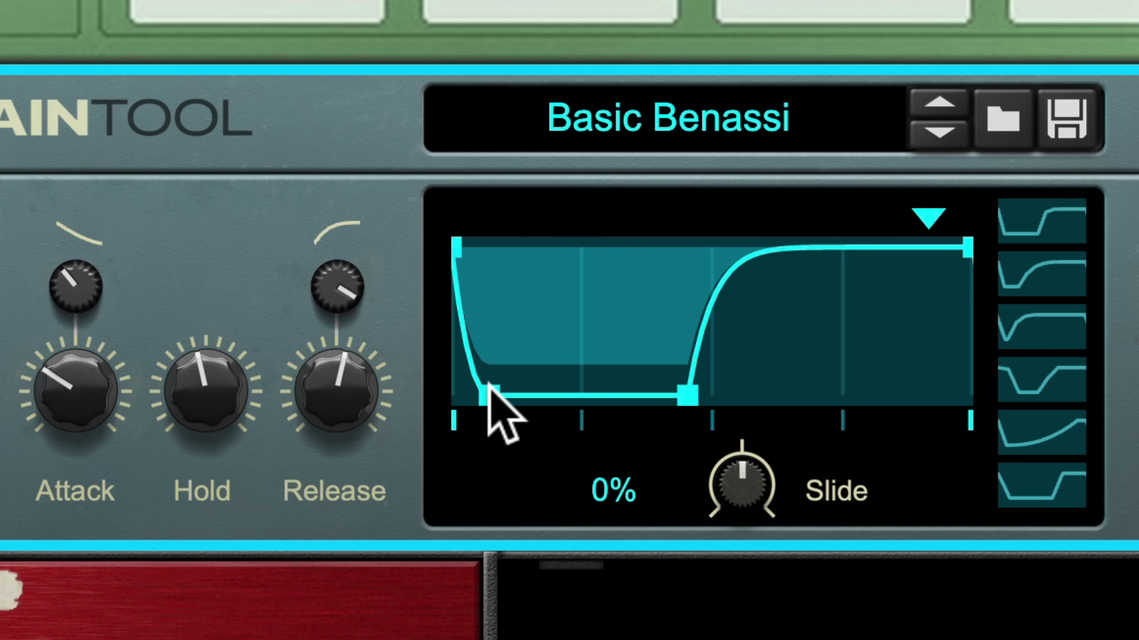
Reshape the ducking envelope's attack, hold and release, with a straight release, bent attack, and added slide
drag(489, 387, 564, 390)
drag(686, 394, 740, 395)
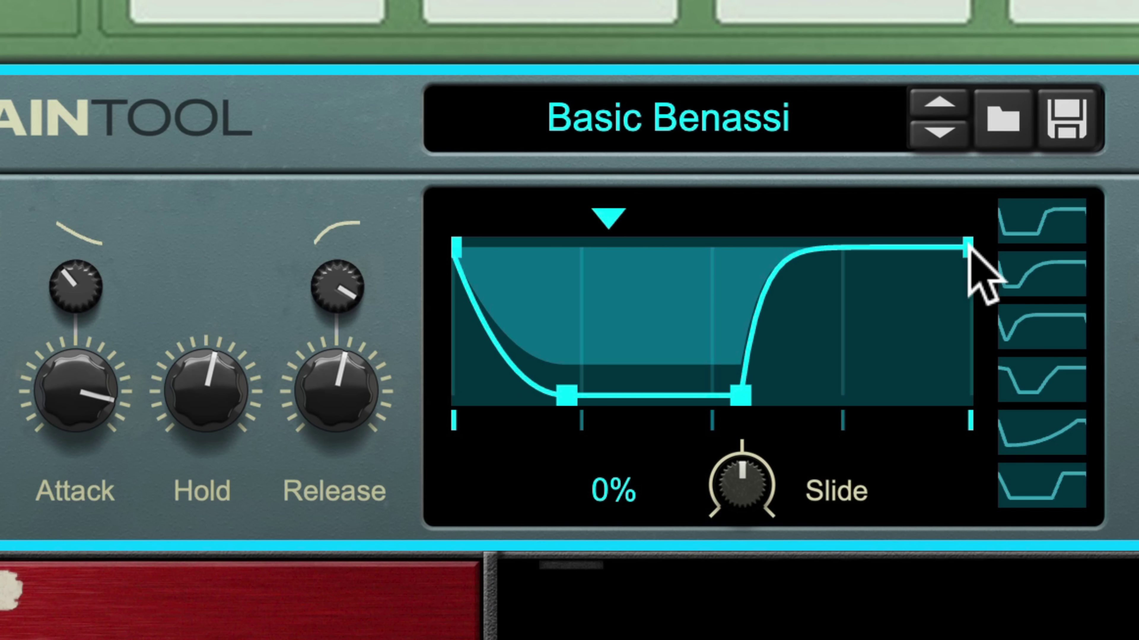
drag(969, 248, 833, 264)
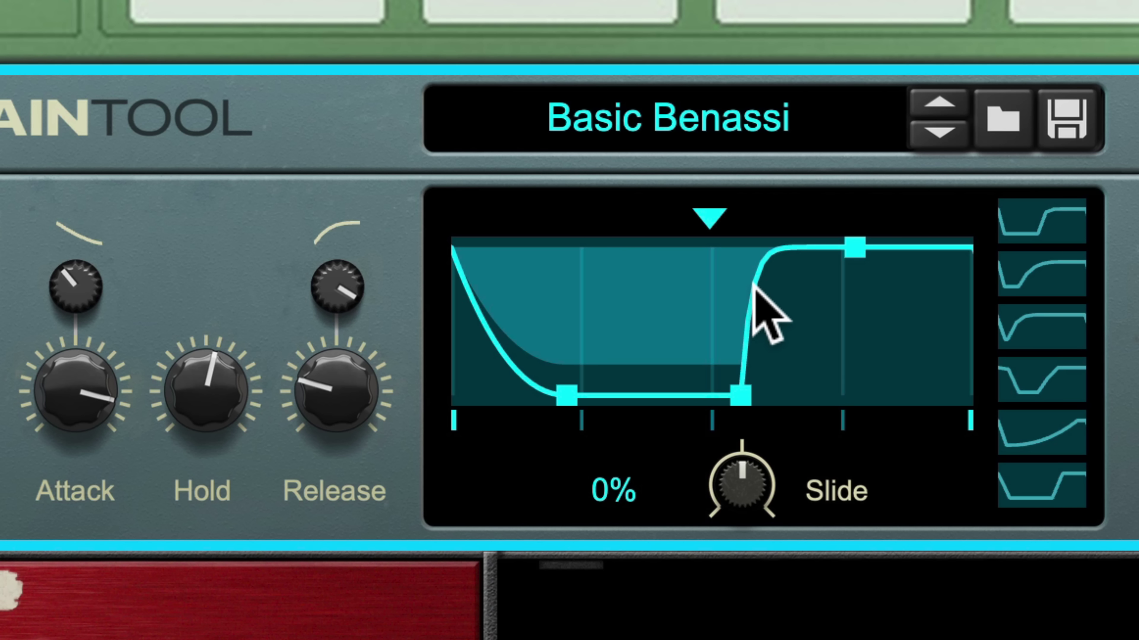
drag(754, 290, 781, 466)
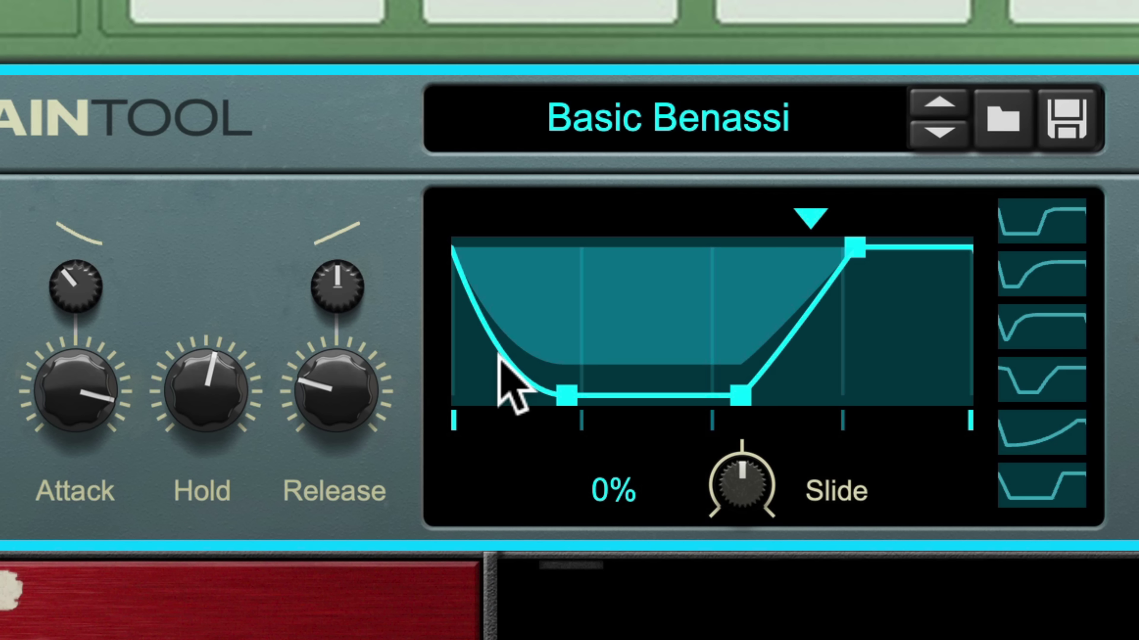
drag(499, 355, 573, 203)
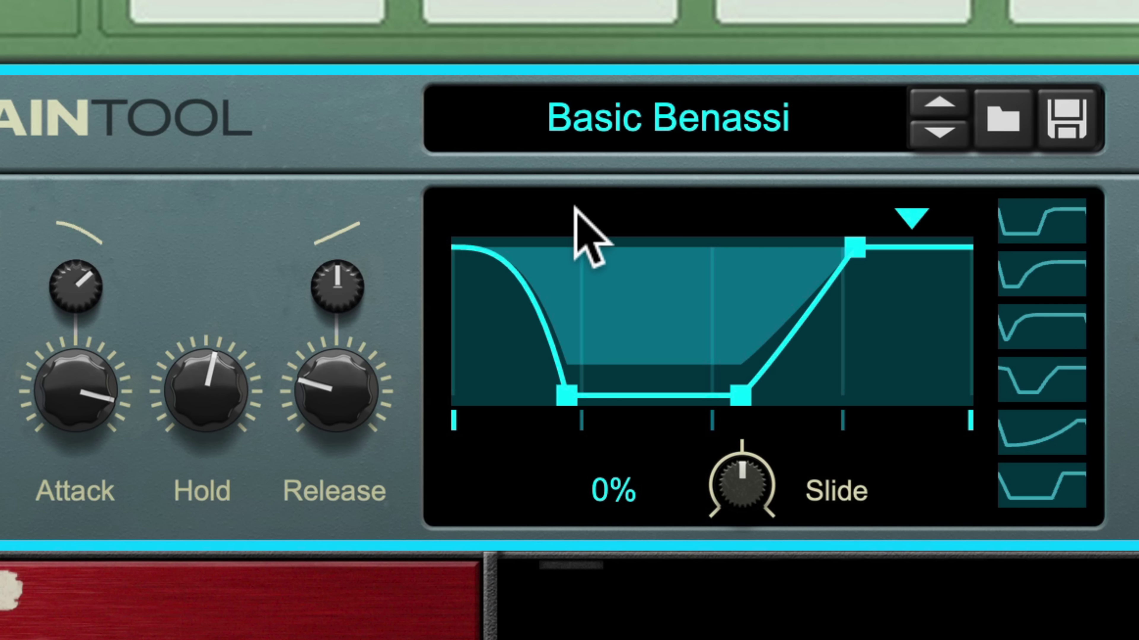
drag(73, 366, 83, 434)
drag(731, 485, 739, 529)
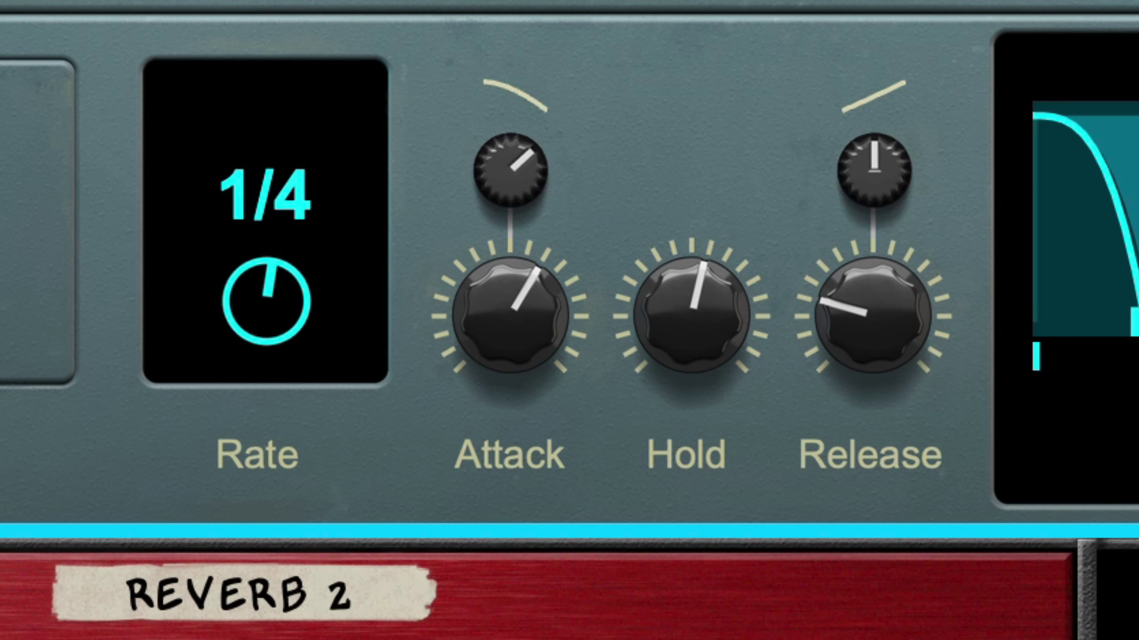
Set the pump rate to 1/4T, play it, and show a Rate automation lane
drag(282, 327, 260, 246)
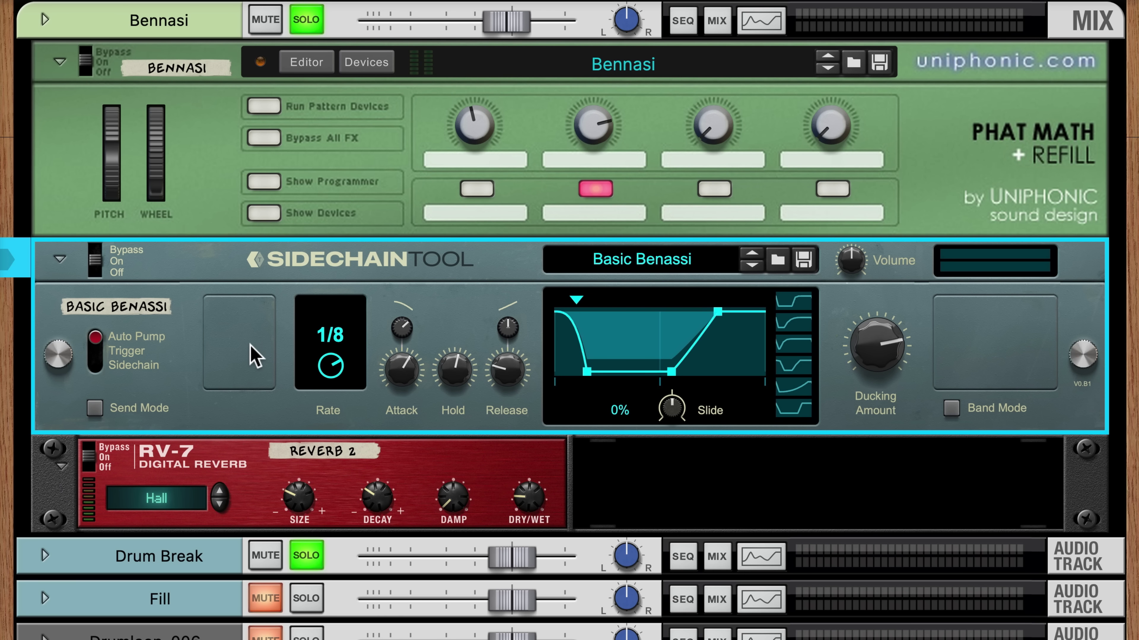
key(space)
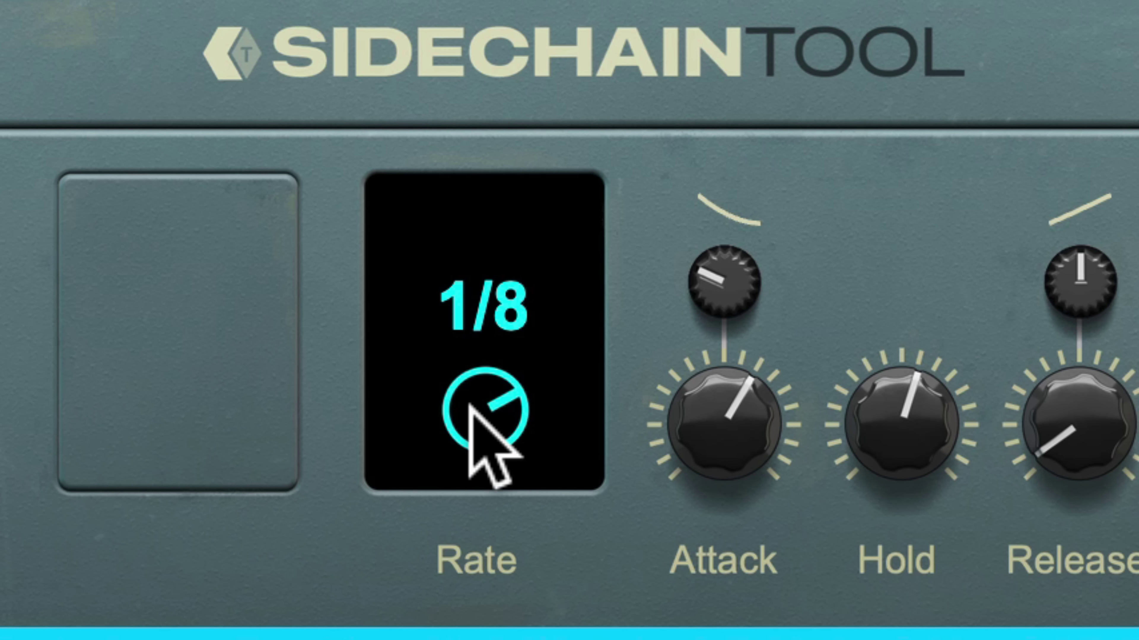
right_click(327, 367)
click(551, 441)
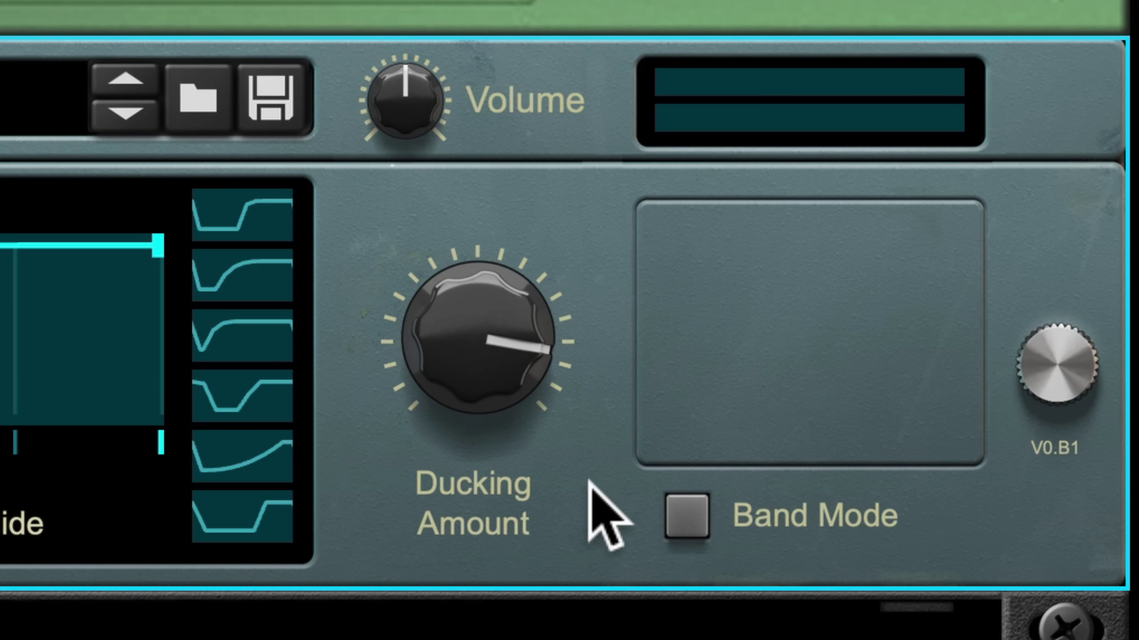
Enable Band Mode, lower the crossover frequency, and make only the Hi Band duck
click(685, 515)
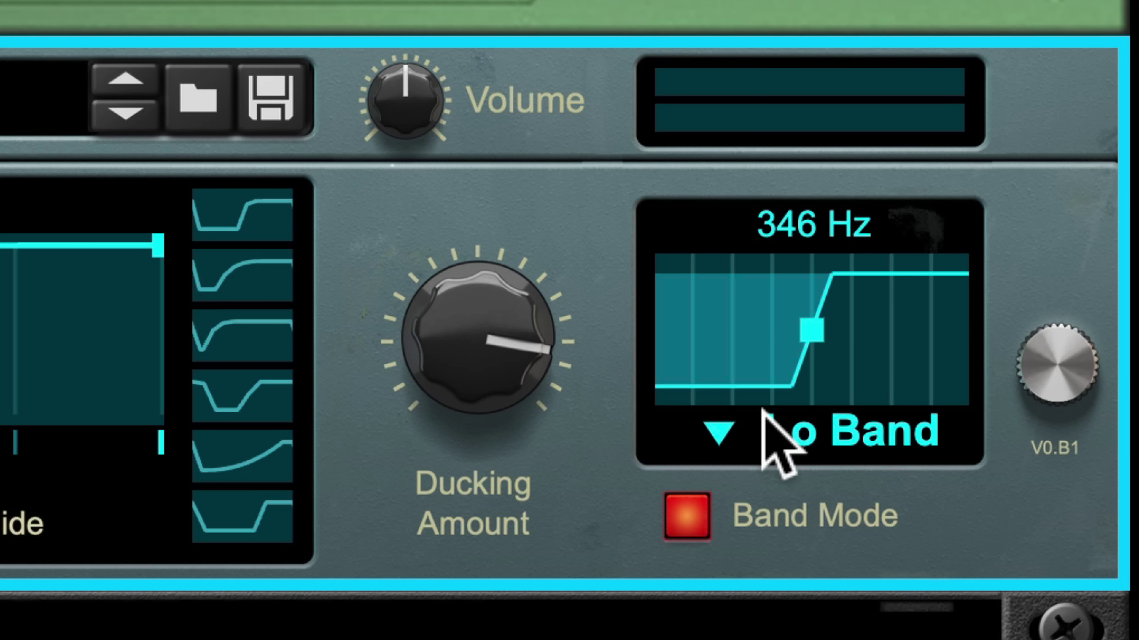
mouse_move(813, 330)
mouse_down()
mouse_move(770, 339)
mouse_move(755, 319)
mouse_move(833, 327)
mouse_up()
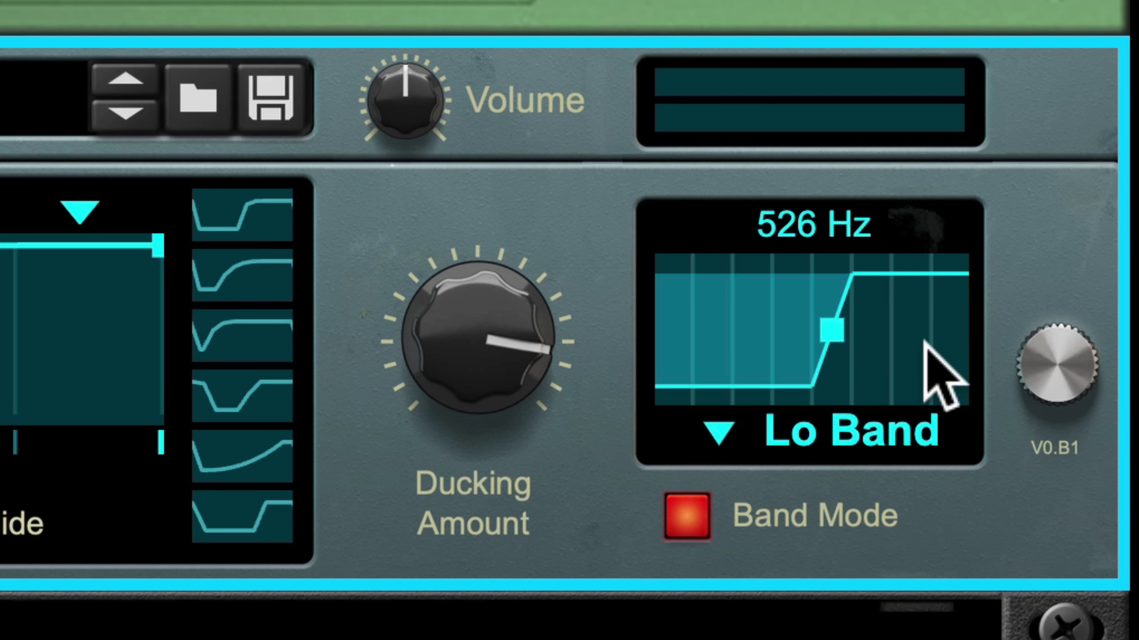
click(782, 432)
click(789, 471)
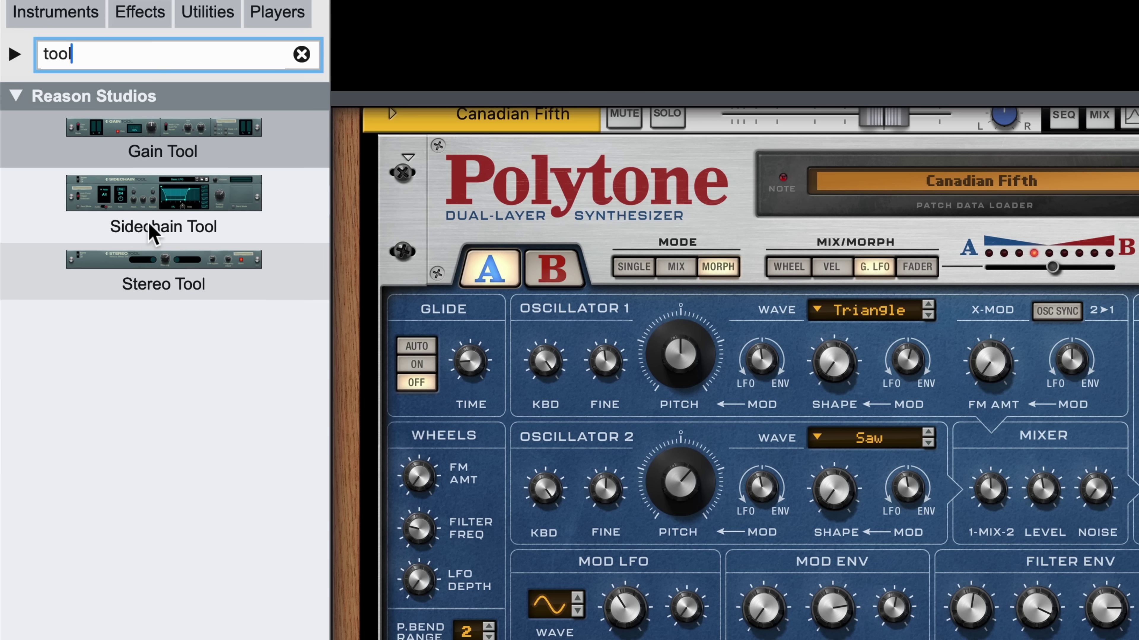
Drag a Sidechain Tool with the Gentle Pump patch into the rack below the Polytone synth
drag(159, 195, 650, 639)
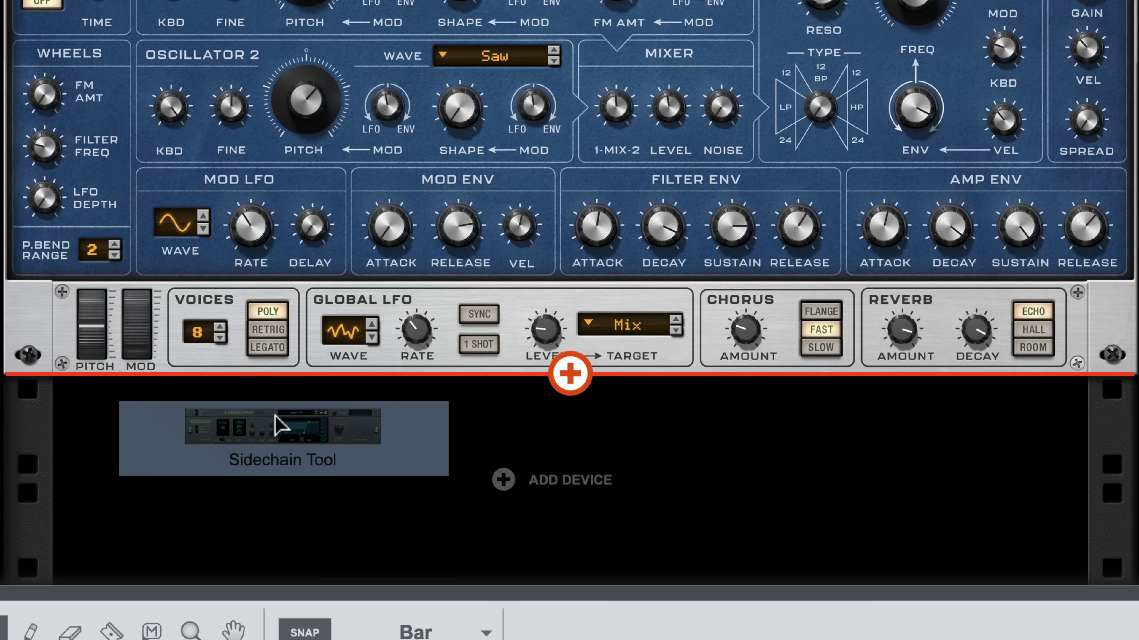
drag(274, 423, 279, 425)
Reset the new Sidechain Tool to Init Patch, switch it to Trigger mode, and flip the rack
right_click(161, 431)
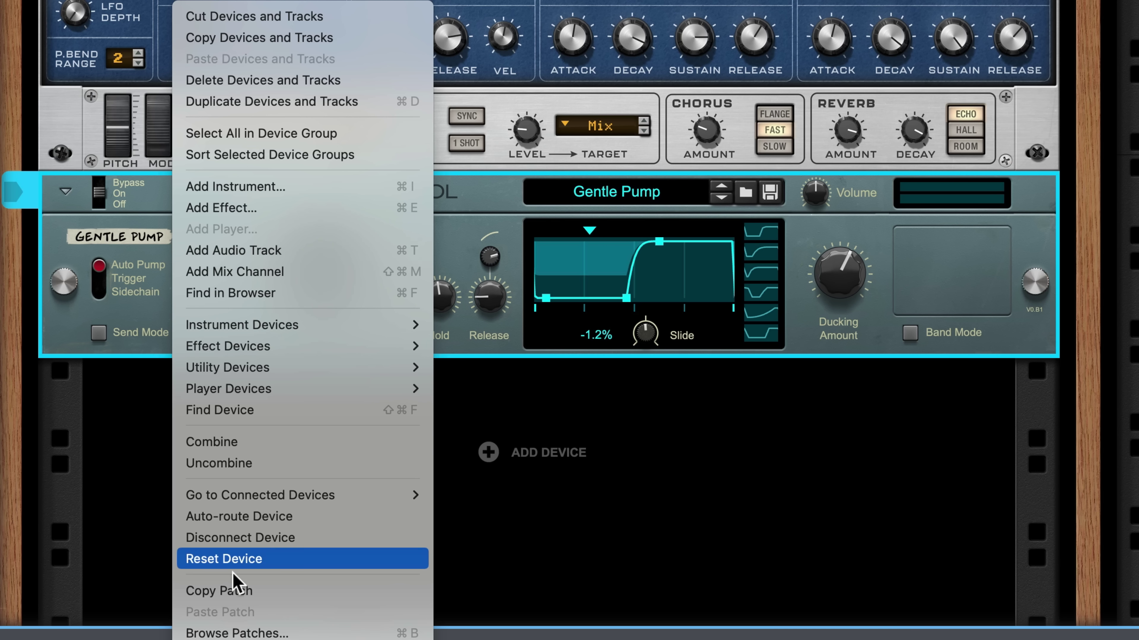
click(231, 559)
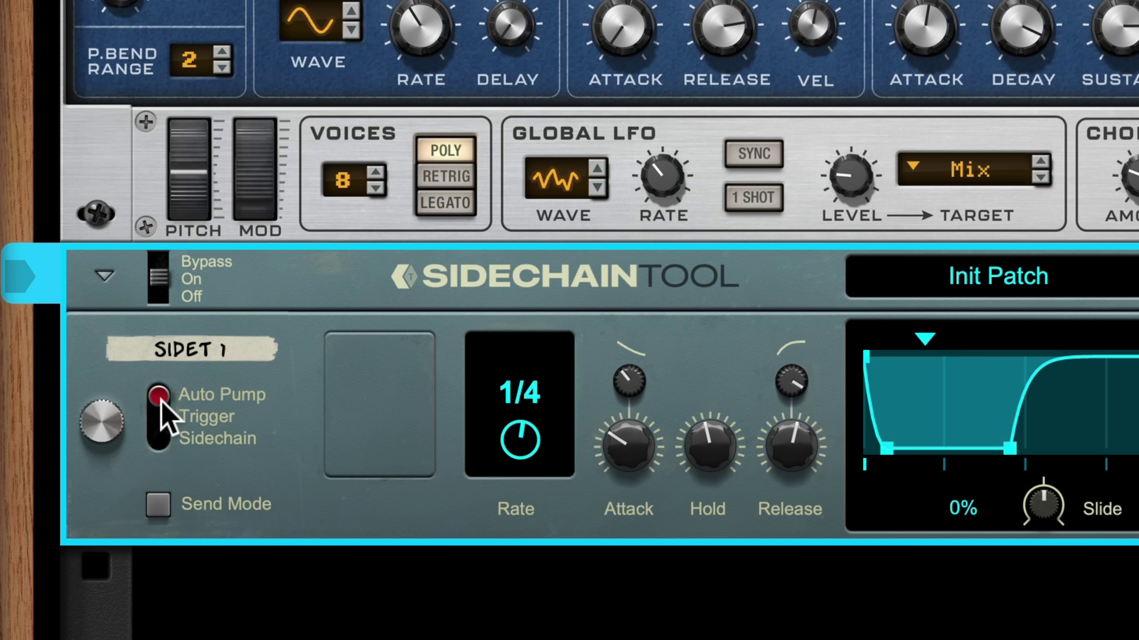
click(161, 401)
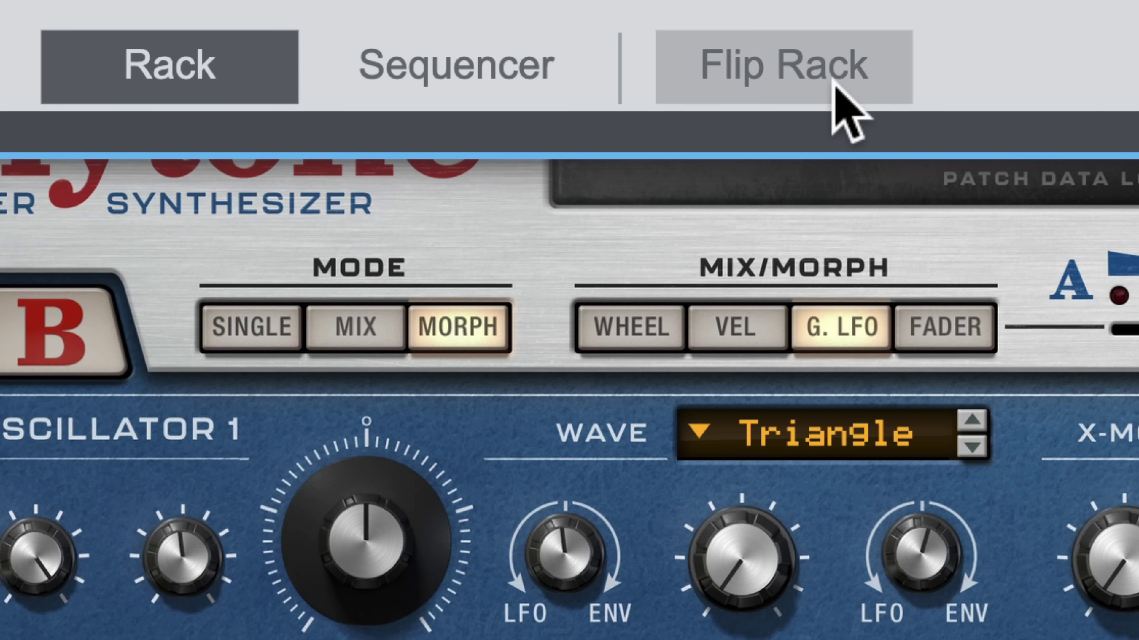
click(833, 80)
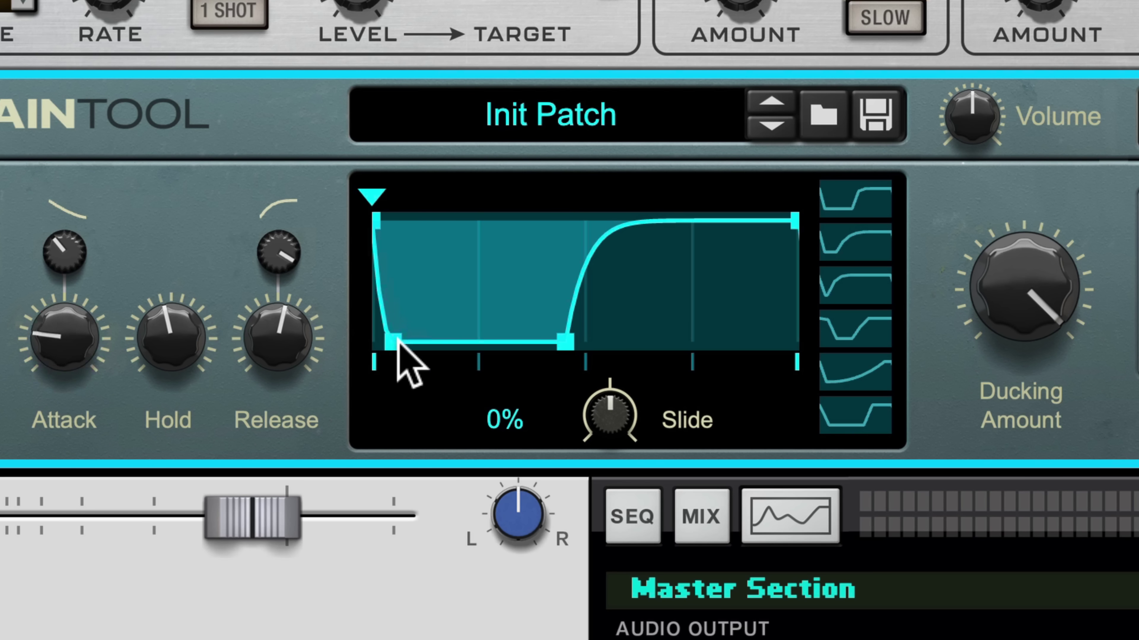
Shorten SIDET 1's envelope hold and release, and set its trigger rate to 1/8
drag(554, 333, 431, 330)
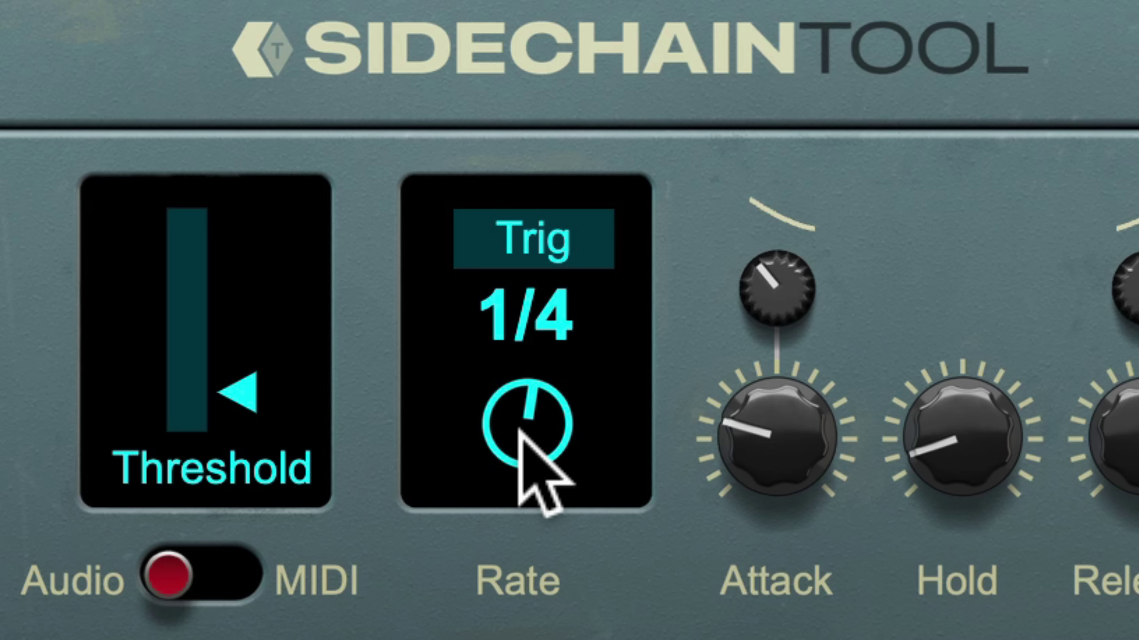
drag(520, 430, 503, 392)
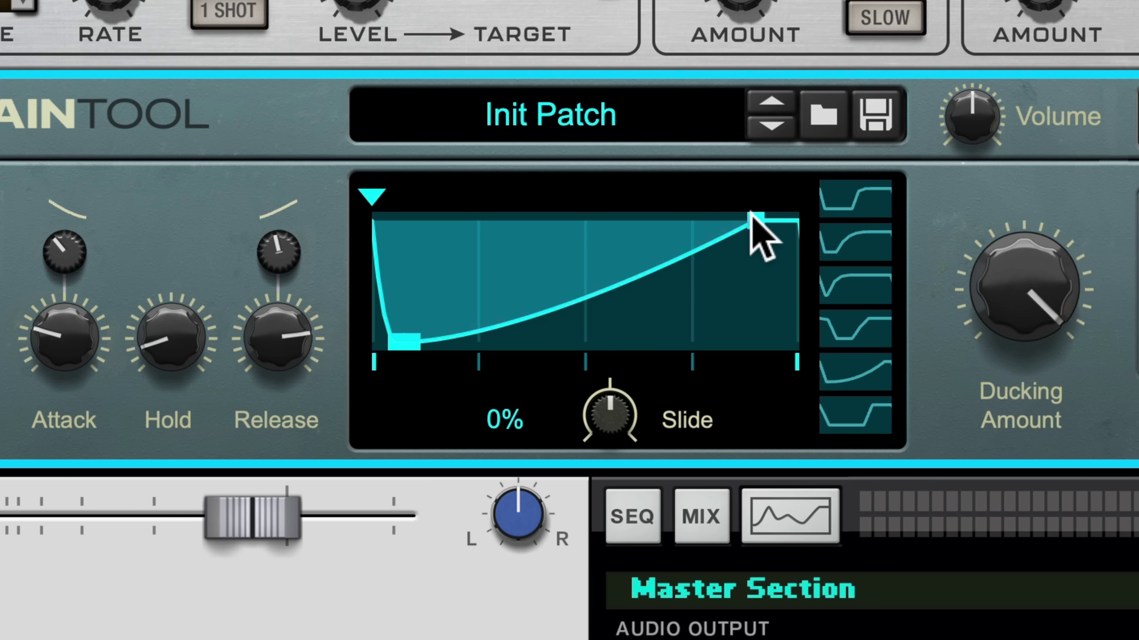
drag(752, 215, 733, 216)
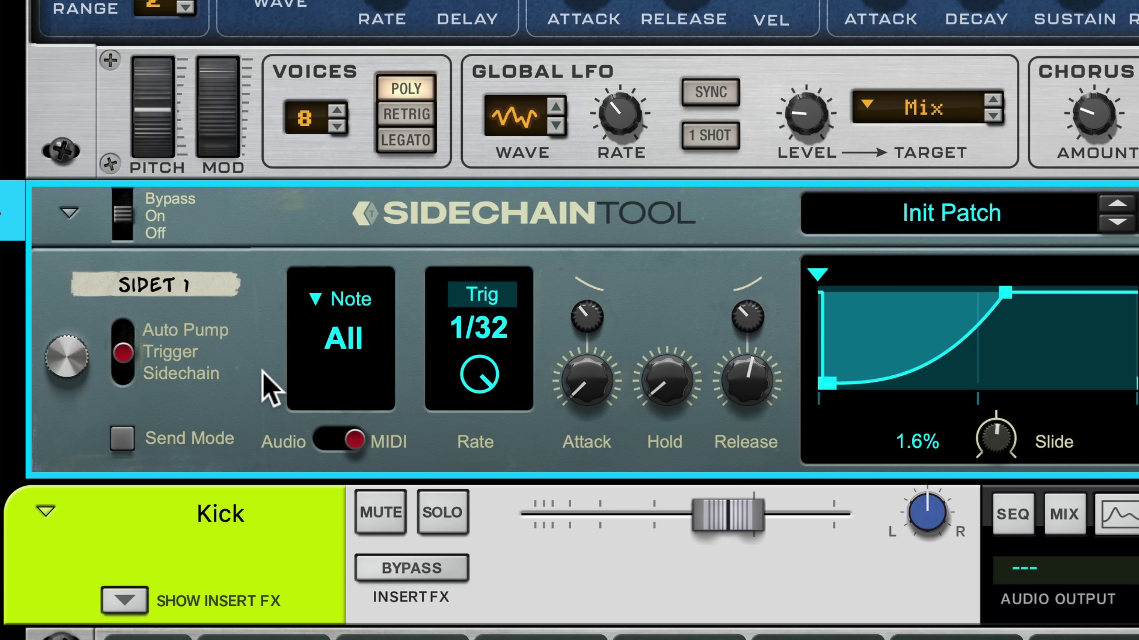
Switch SIDET 1's Note/All trigger setting from all notes to a single note
click(338, 306)
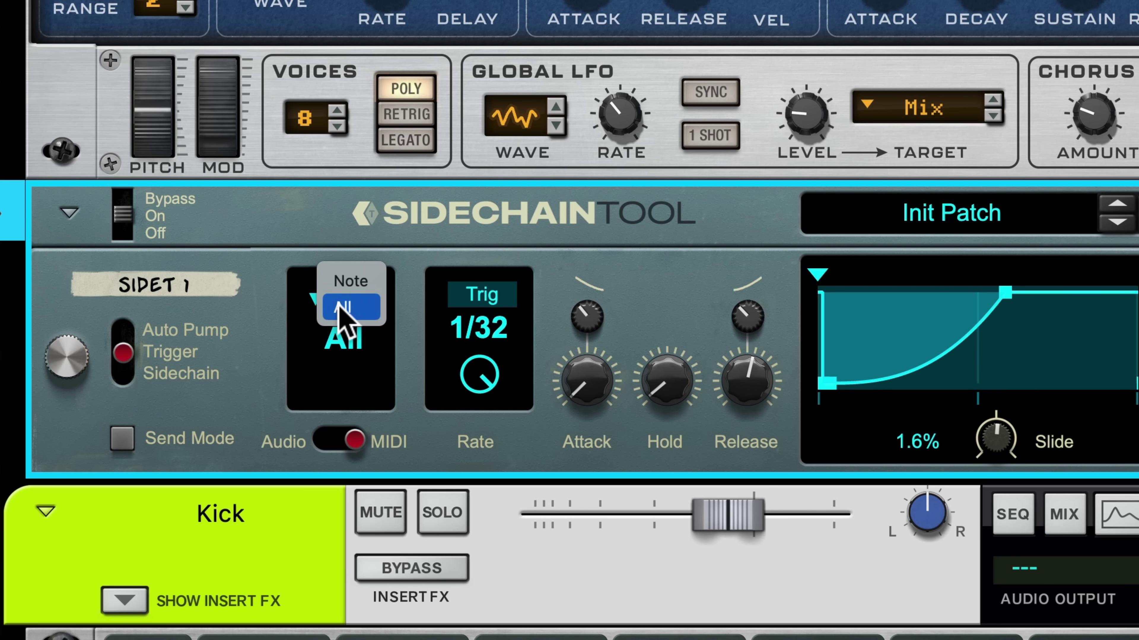
click(351, 283)
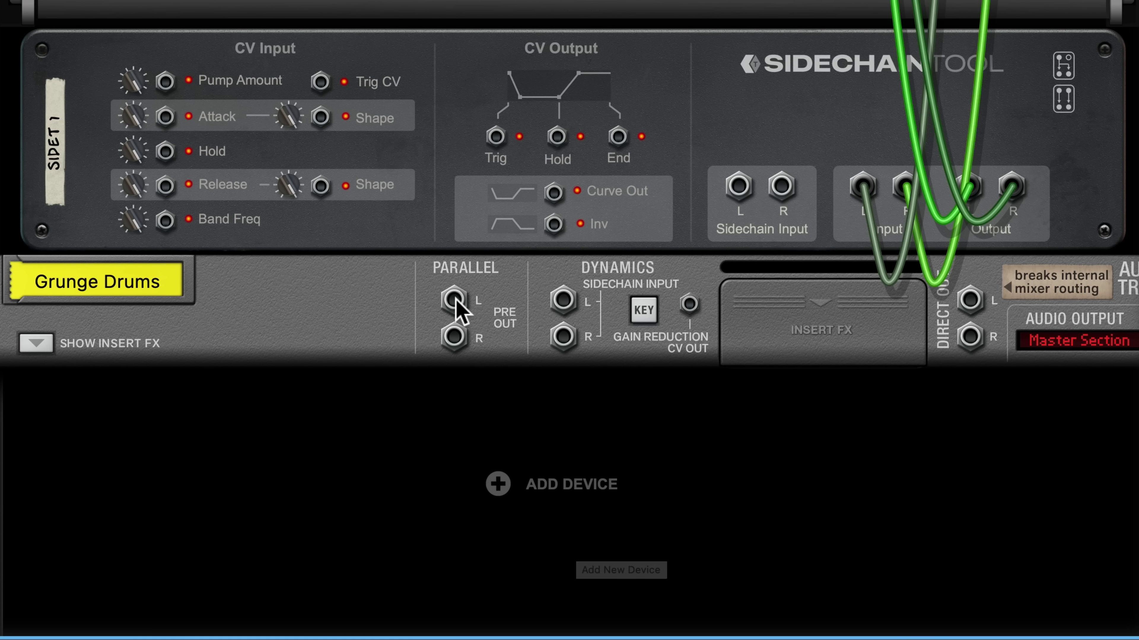
Cable Grunge Drums' Parallel Pre Out into SIDET 1's Sidechain Input
drag(454, 300, 734, 184)
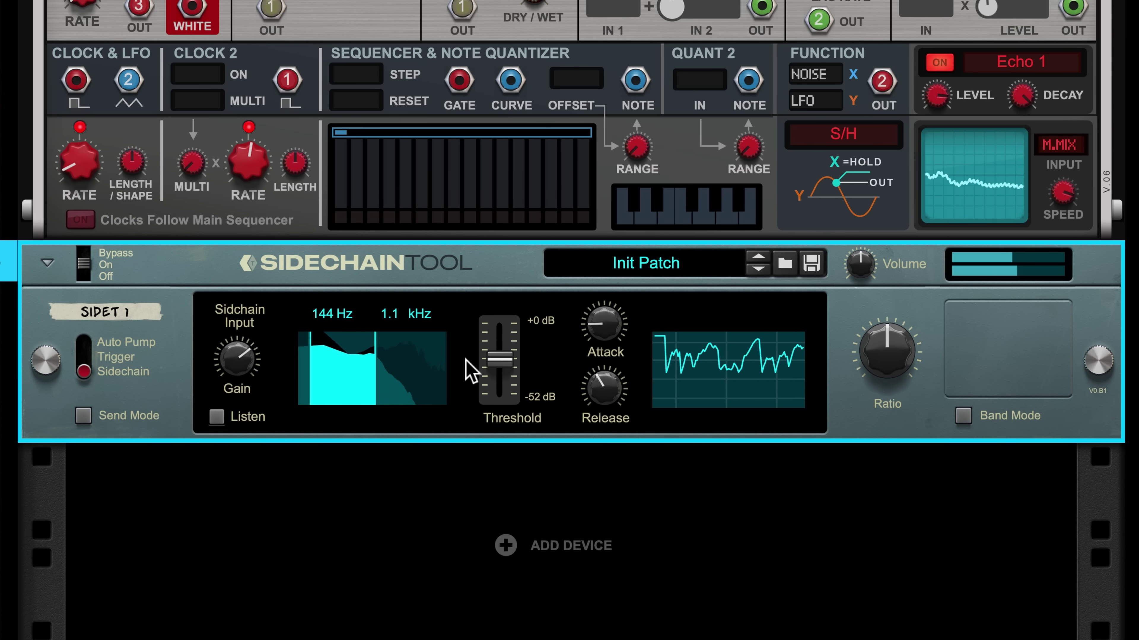
Raise threshold and ratio, shorten attack, lengthen release, and narrow the detection band to 100–220 Hz
drag(486, 370, 496, 355)
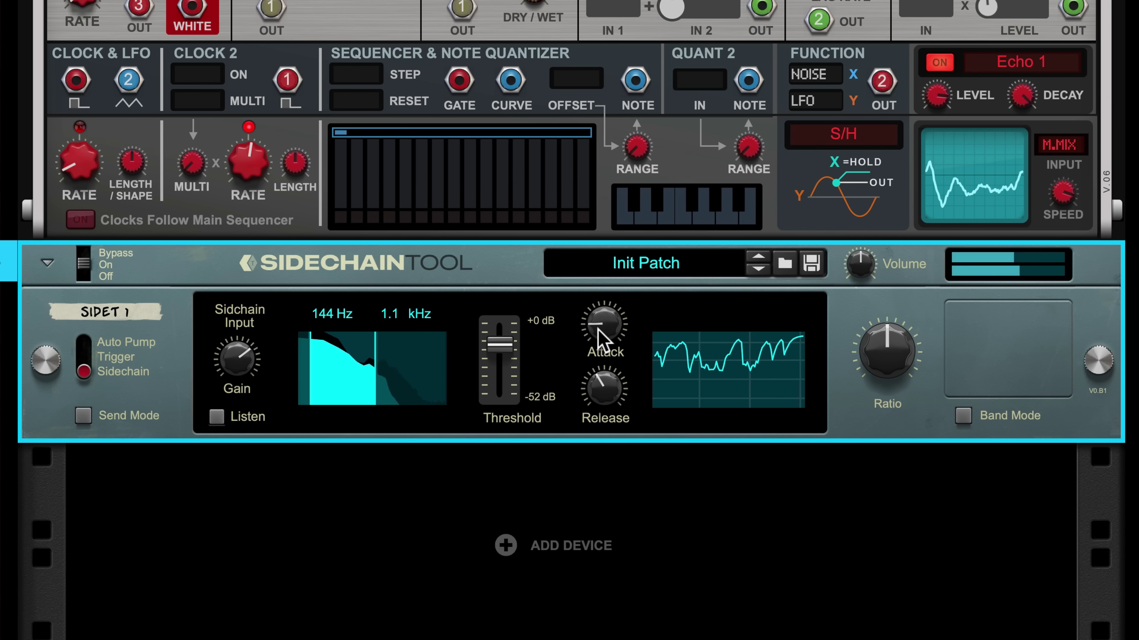
mouse_move(600, 343)
mouse_down()
mouse_move(598, 377)
mouse_move(611, 343)
mouse_up()
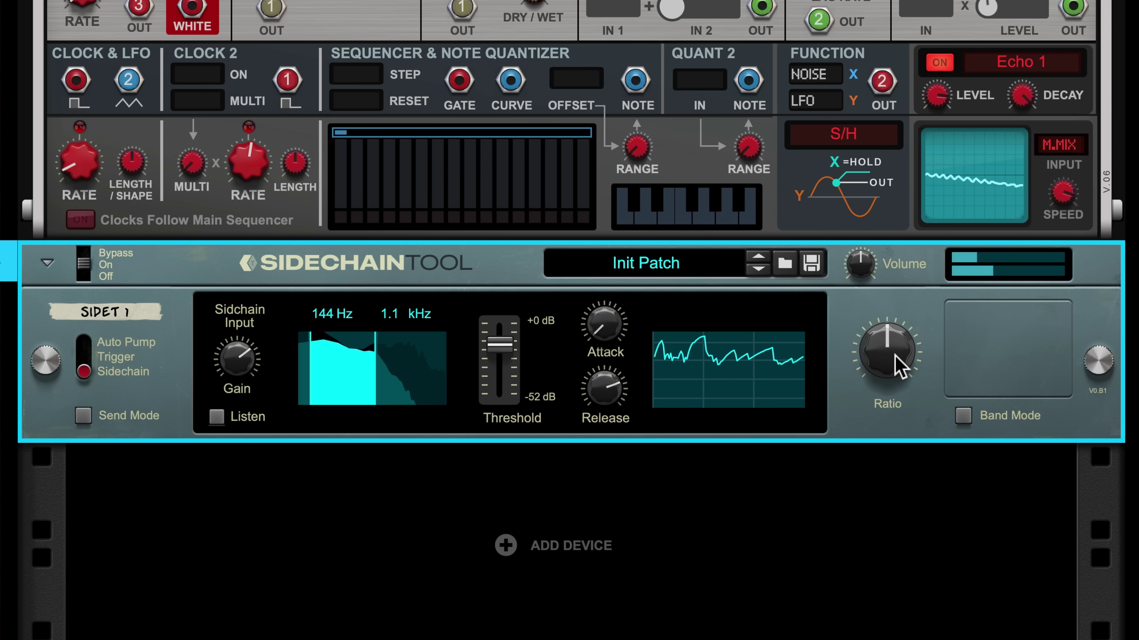
drag(892, 354, 893, 345)
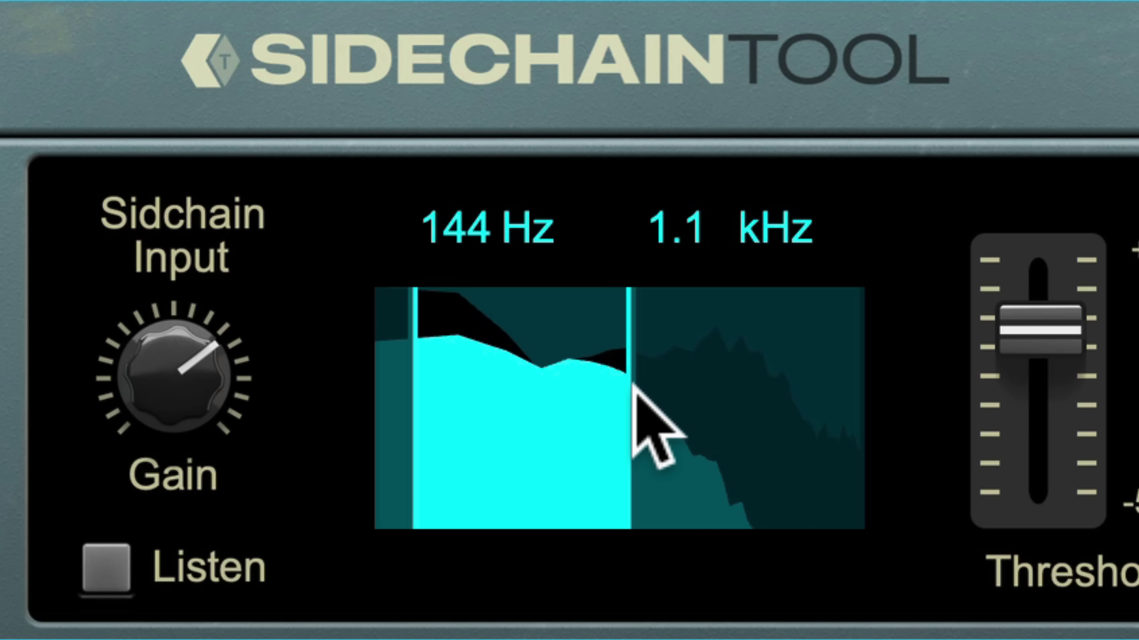
drag(632, 384, 568, 377)
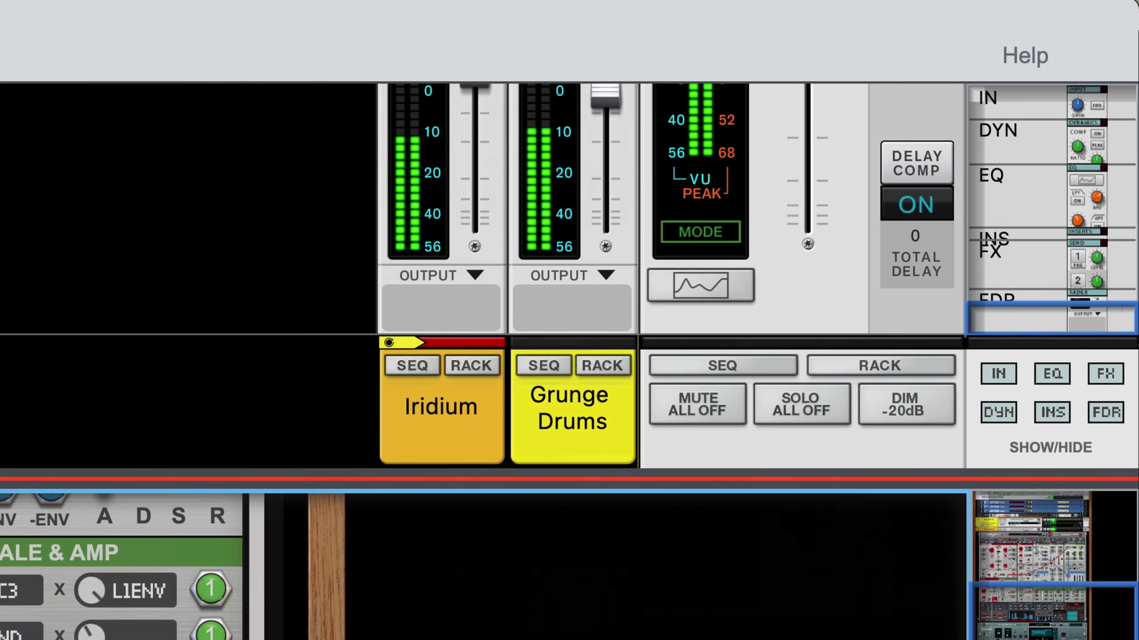
scroll(390, 558, up, 5)
Turn the Sidechain Tool's attack time and compression ratio up further
click(469, 231)
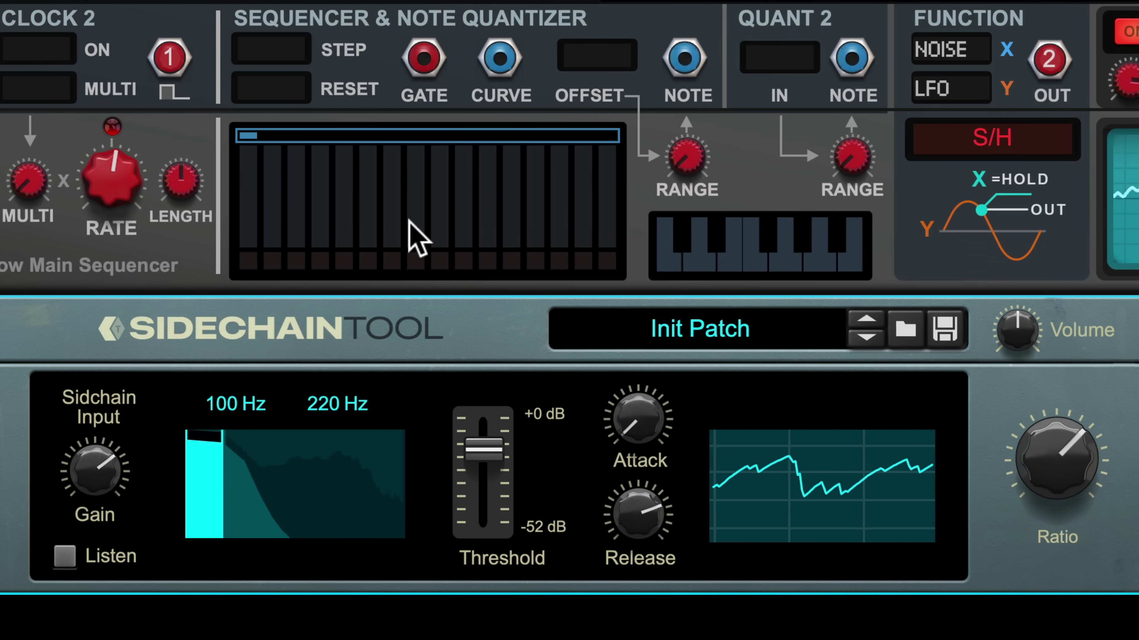
drag(640, 445, 640, 435)
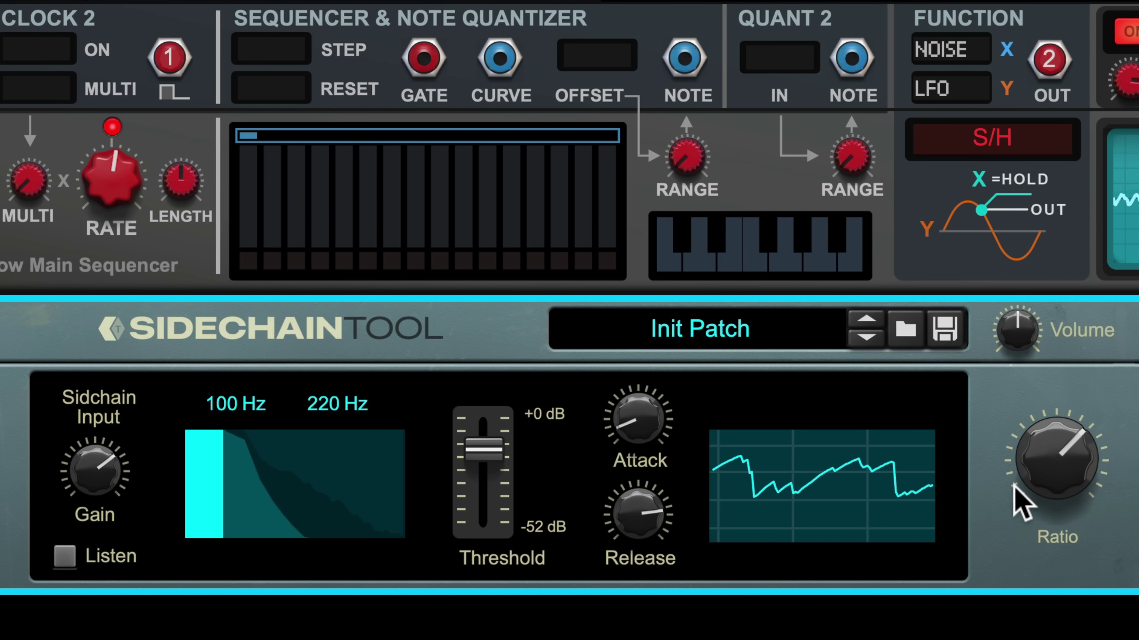
drag(1017, 483, 1039, 442)
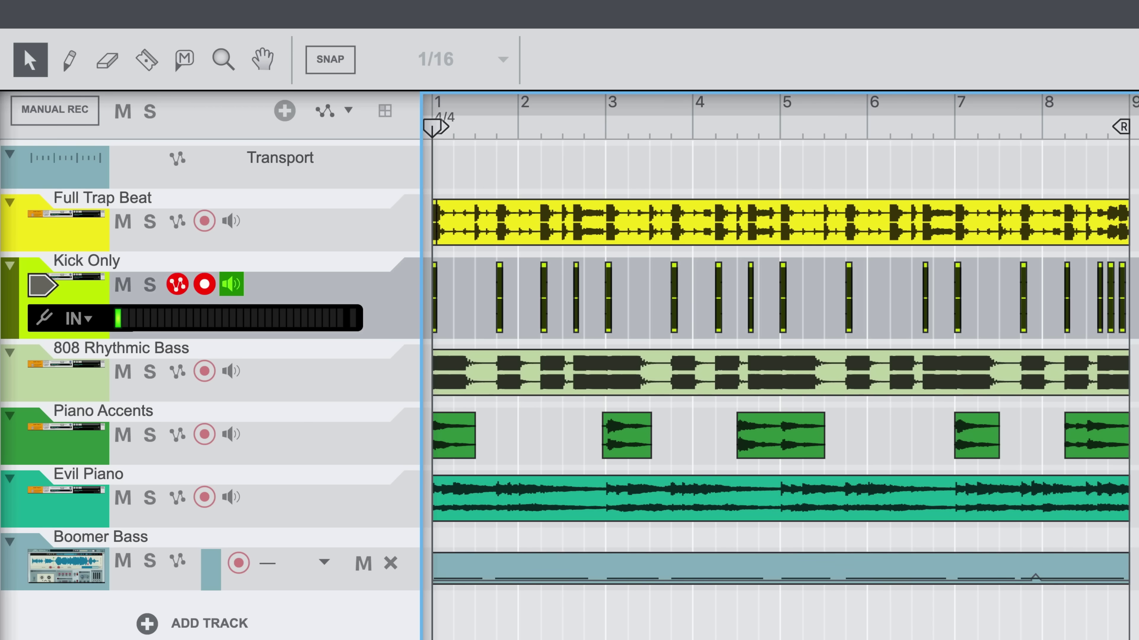
Start song playback and insert a Gentle Pump Sidechain Tool below The Echo
key(space)
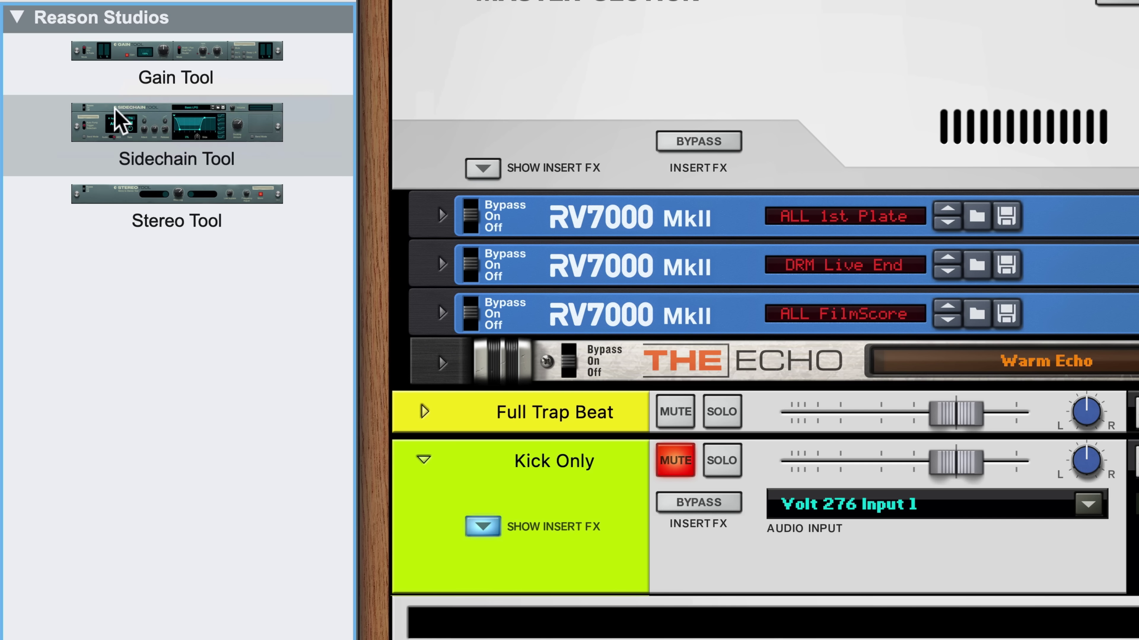
drag(177, 130, 662, 392)
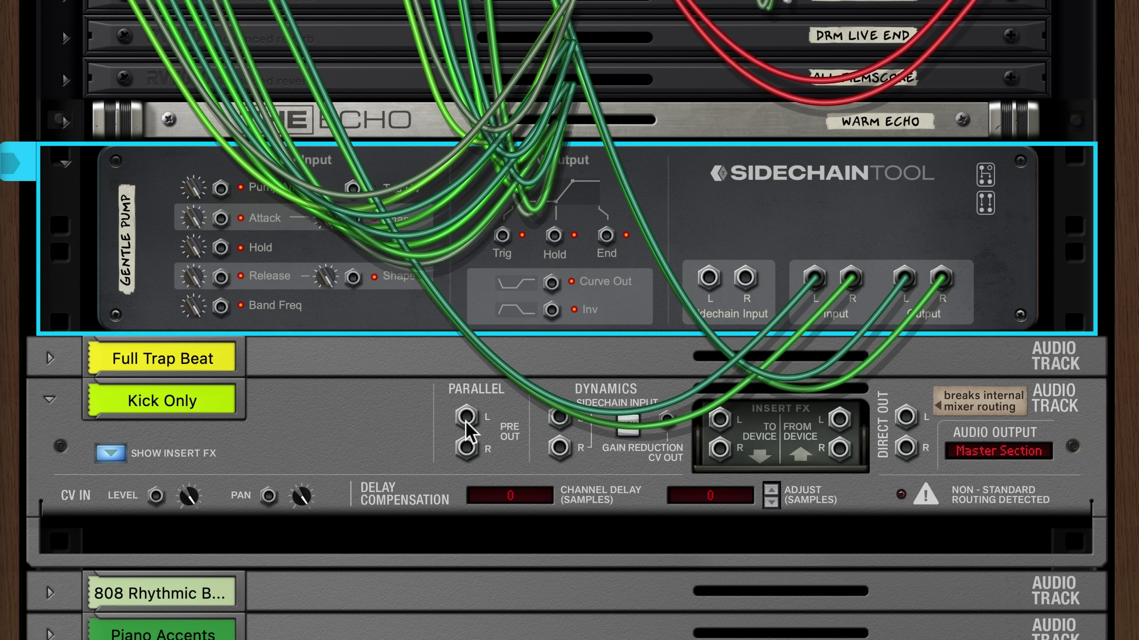
Cable Kick Only's Parallel Pre Out to the sidechain input and switch the tool to Trigger mode
drag(466, 424, 709, 280)
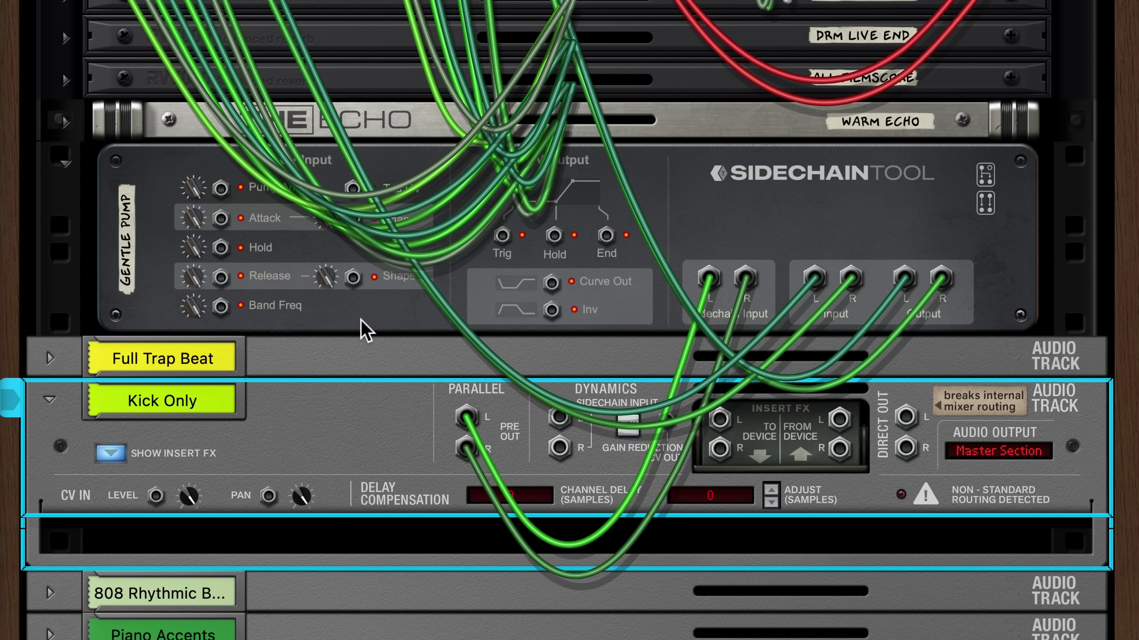
key(Tab)
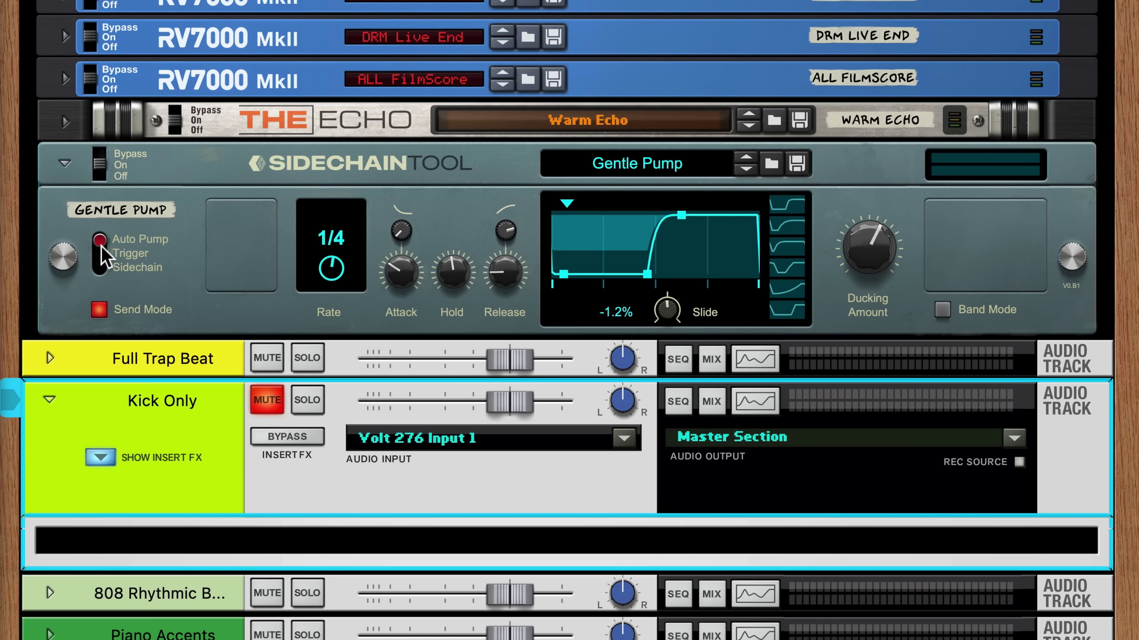
click(101, 255)
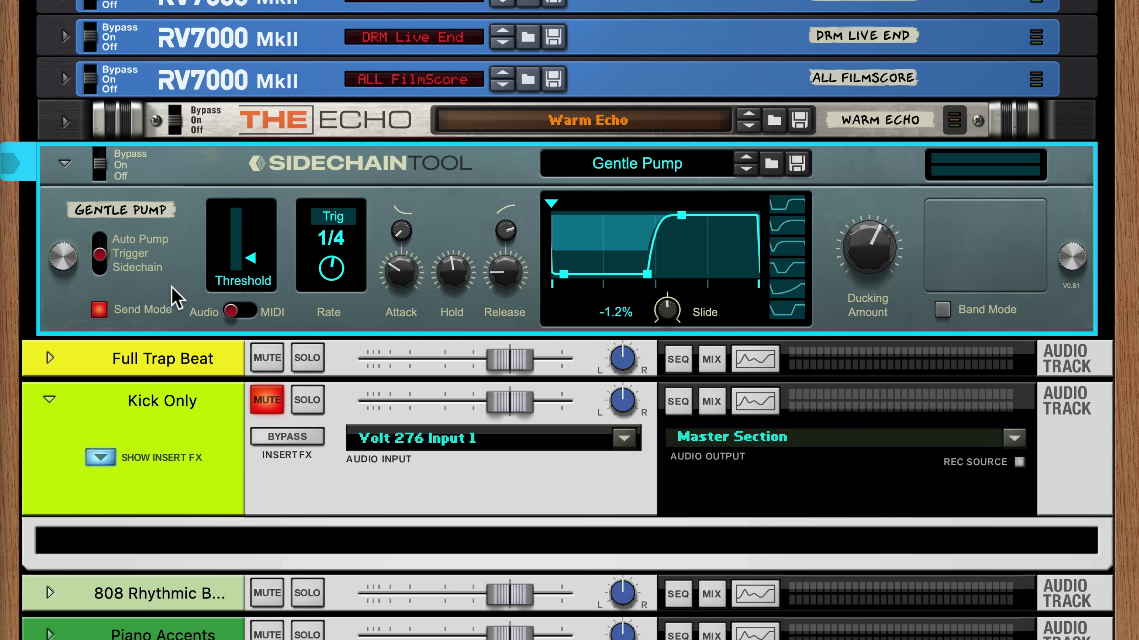
key(F5)
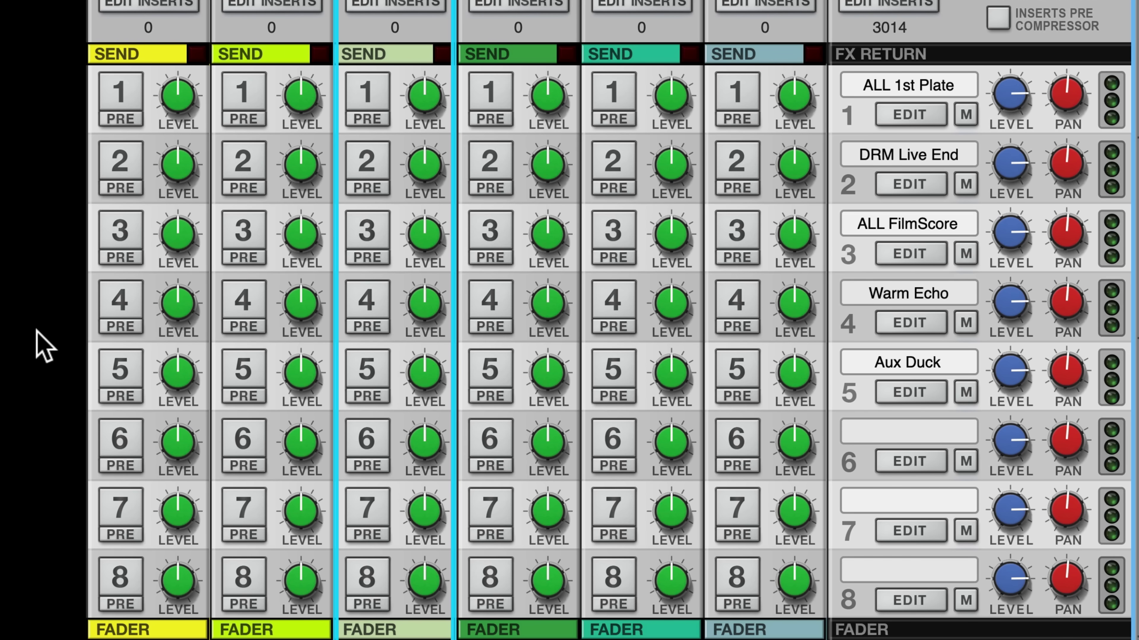
Enable send 5 on the 808 Rhythmic channel and raise its send level
click(382, 380)
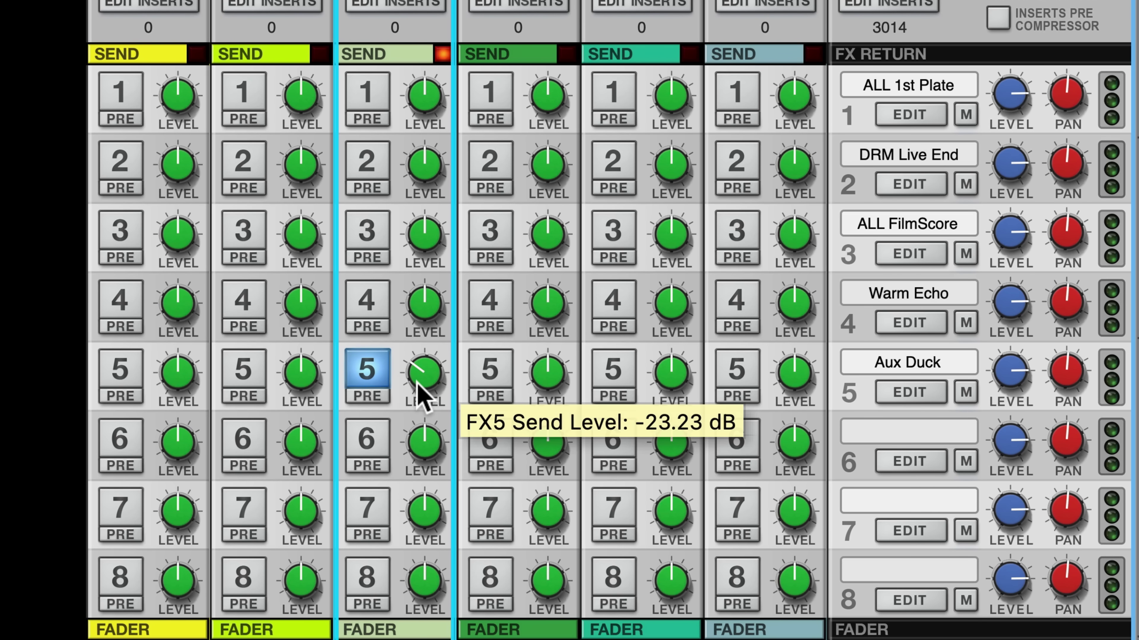
drag(415, 379, 412, 363)
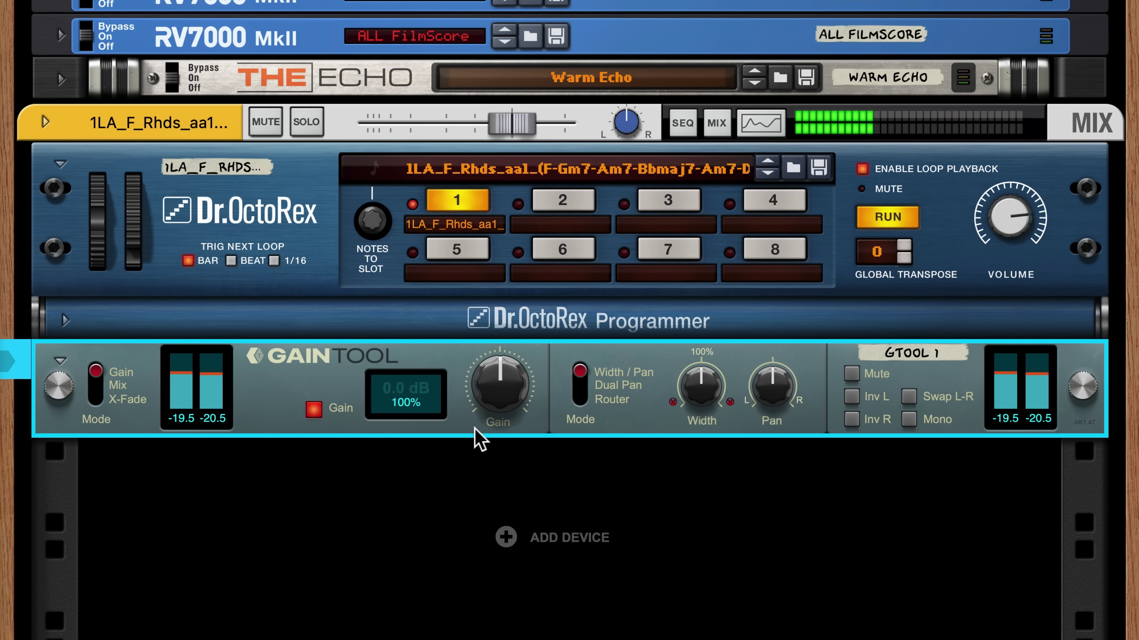
Lower GTOOL 1's gain on the Dr.OctoRex loop to -6.4 dB
drag(491, 368, 487, 376)
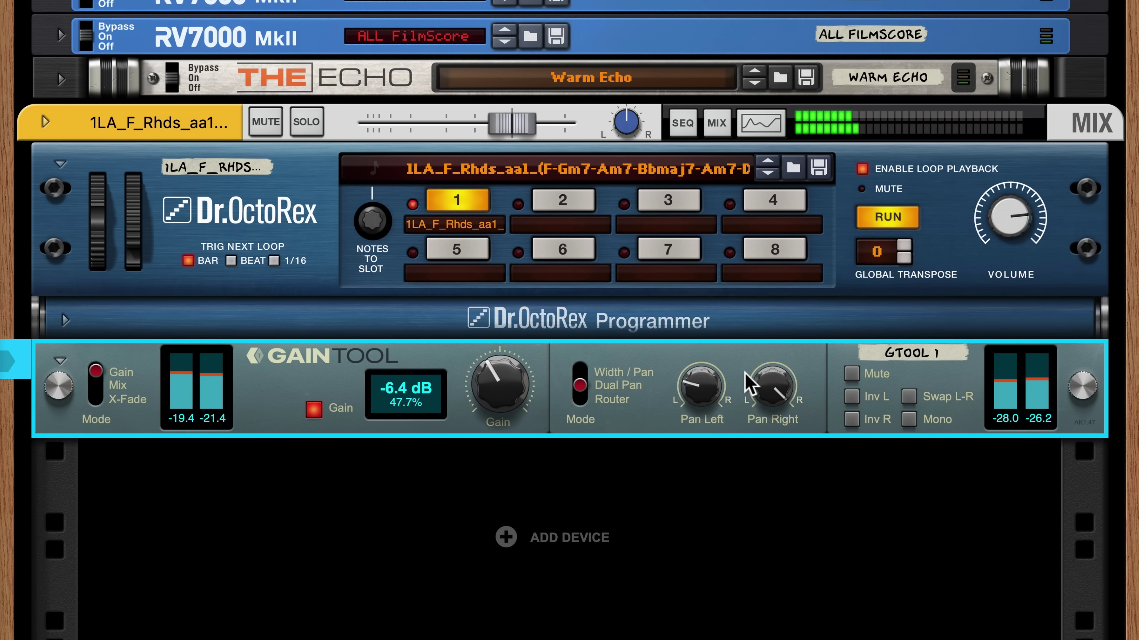
Adjust GTOOL 1's Dual Pan right and left pan knobs
mouse_move(763, 381)
mouse_down()
mouse_move(769, 418)
mouse_move(770, 368)
mouse_up()
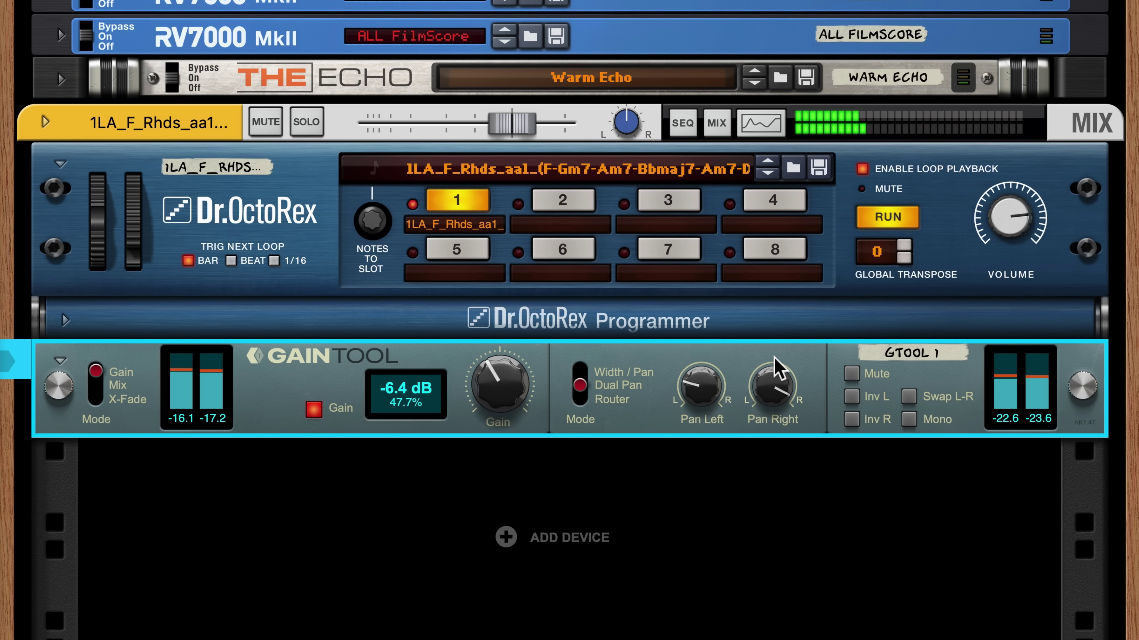
drag(700, 385, 700, 382)
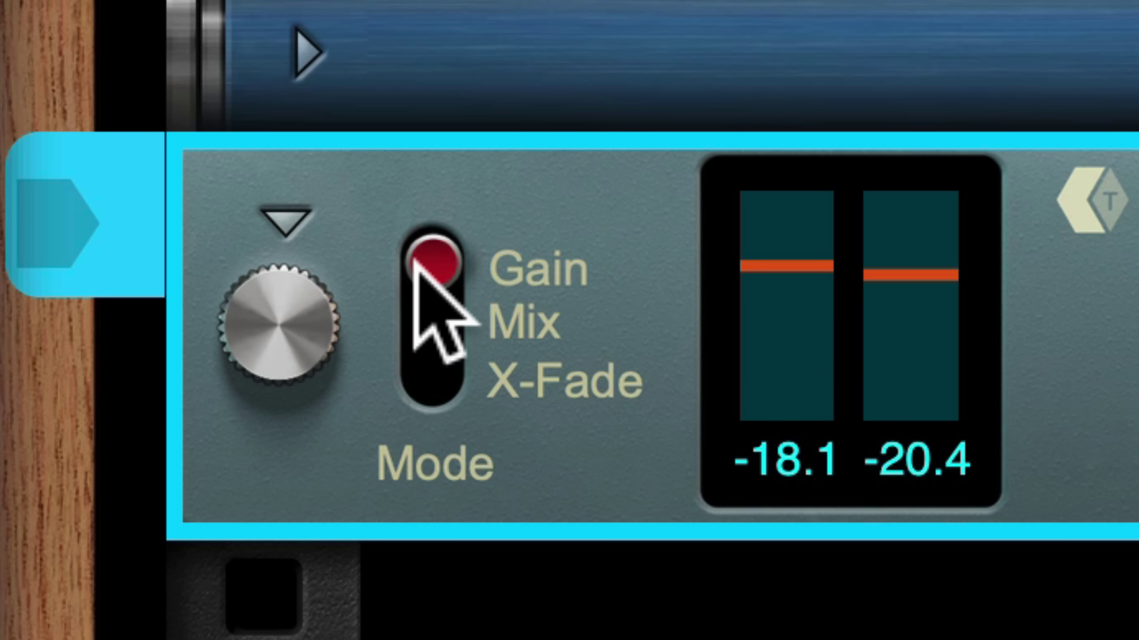
Put the Gain Tool in X-Fade mode, sweep it between Aux, Main and a partial blend, then stop
drag(420, 254, 433, 389)
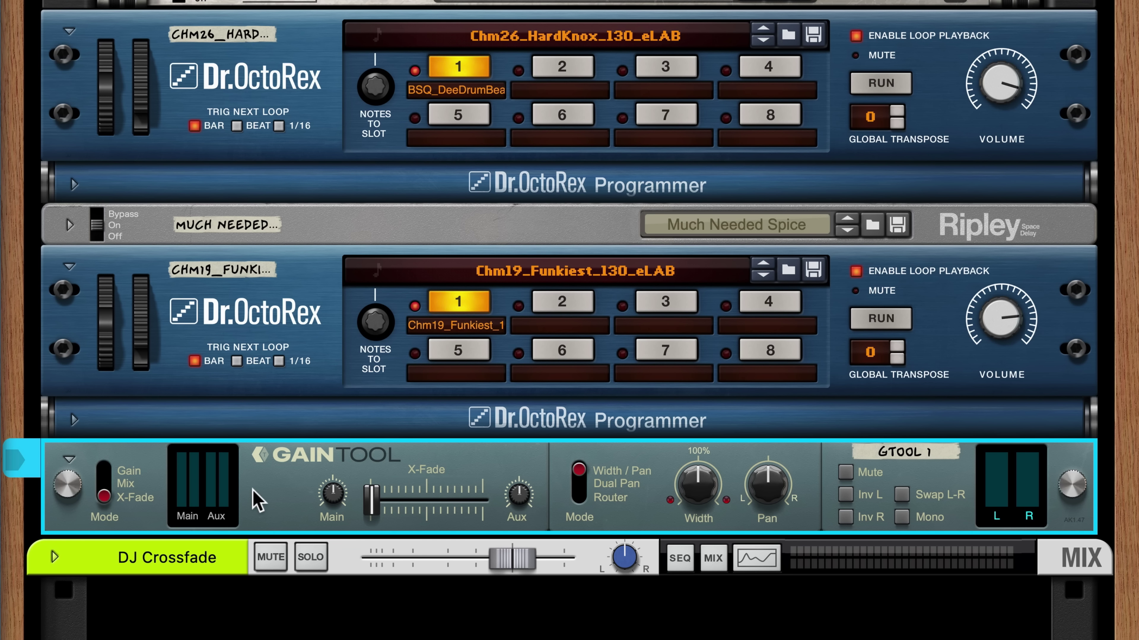
key(space)
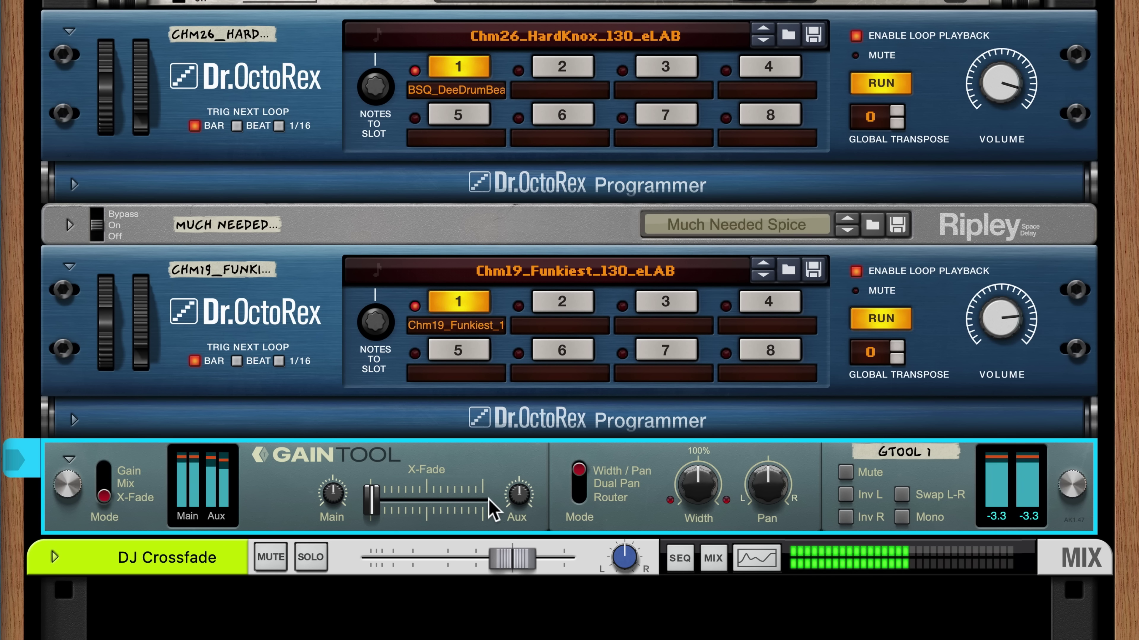
drag(488, 500, 456, 500)
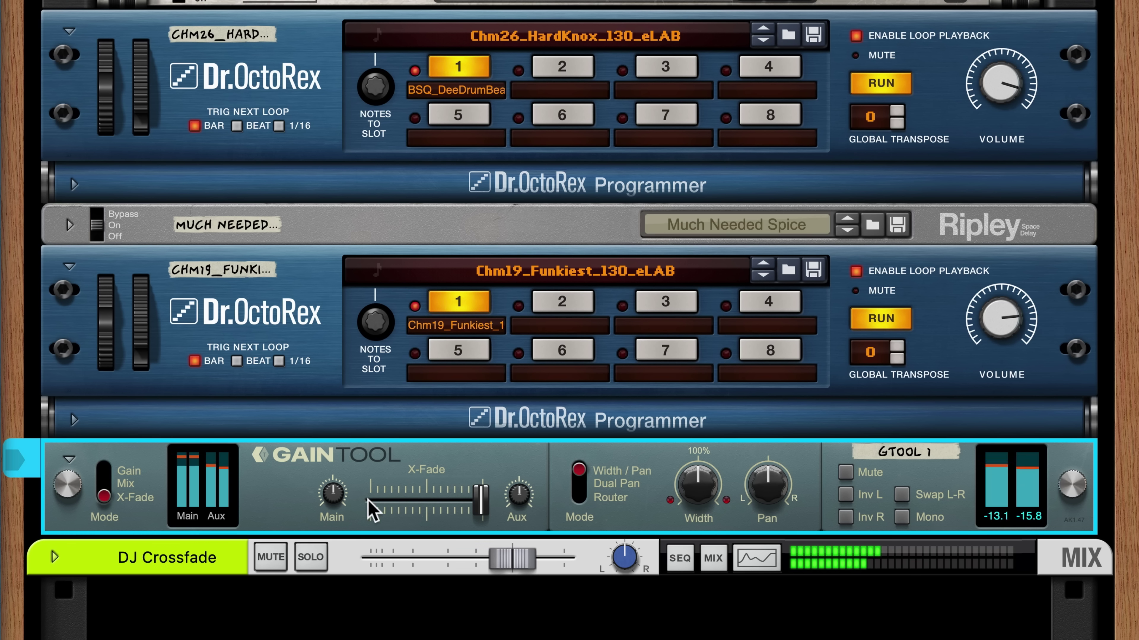
drag(368, 500, 356, 502)
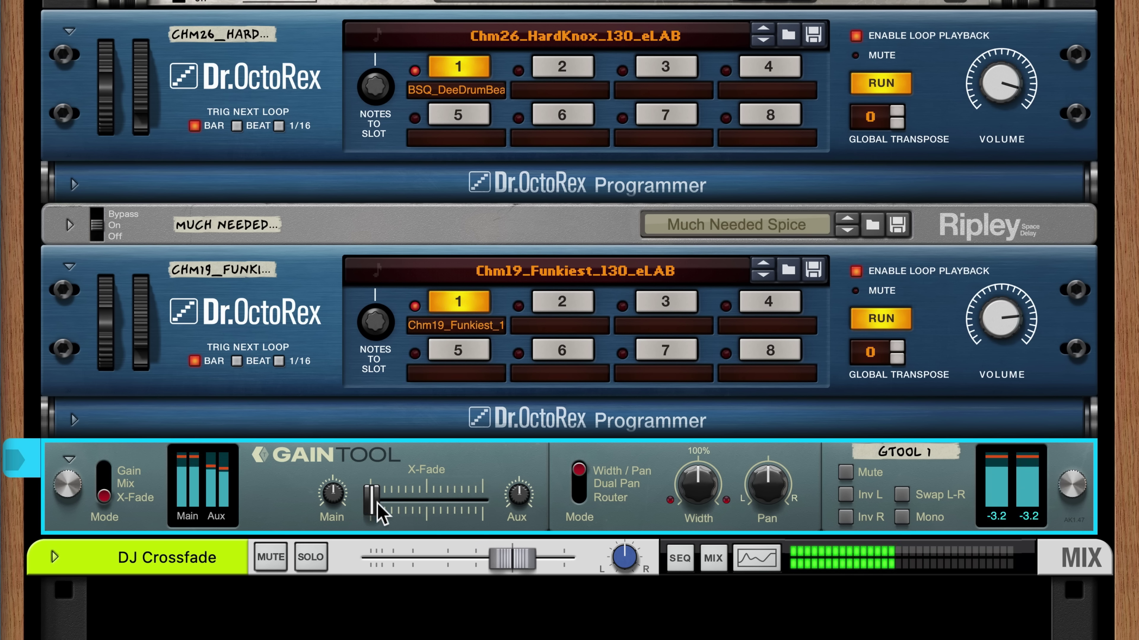
drag(379, 515, 412, 514)
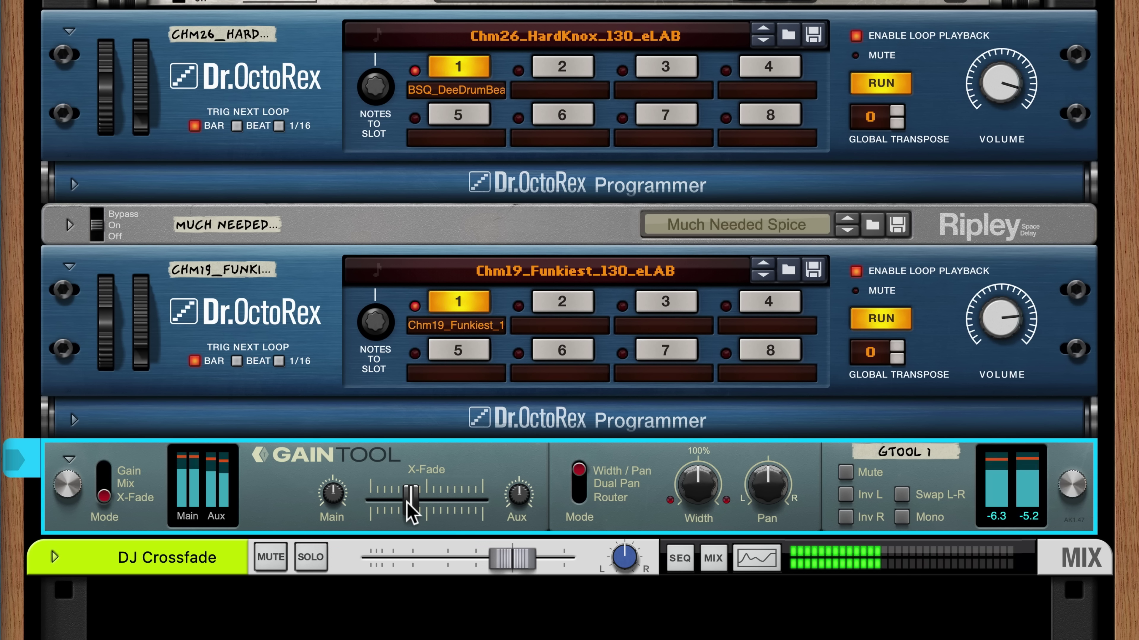
drag(479, 520, 485, 515)
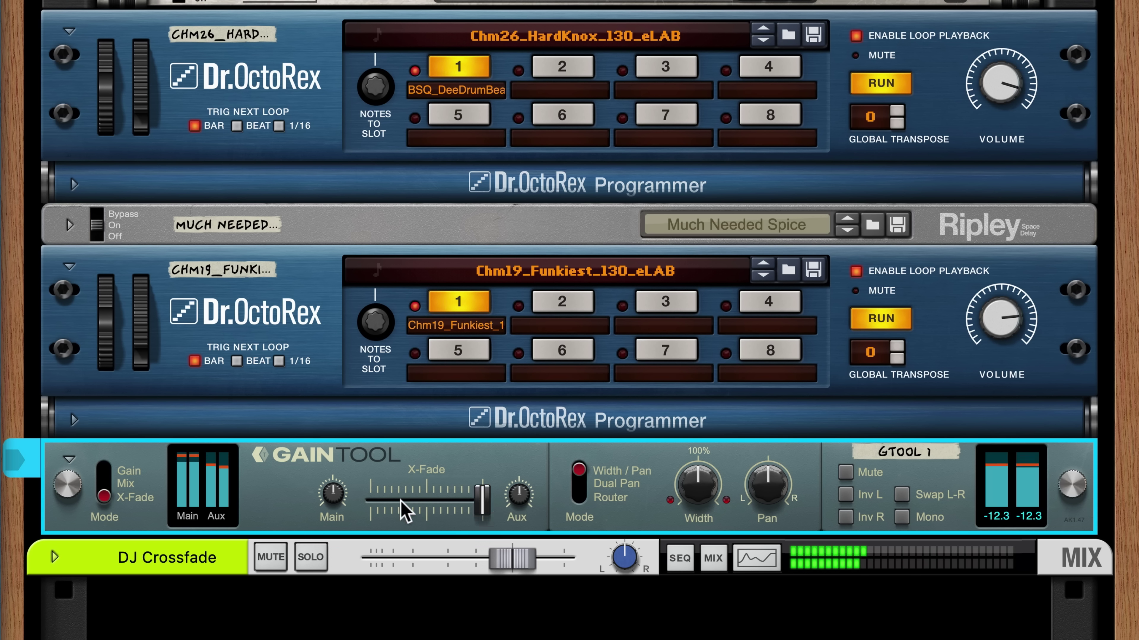
key(space)
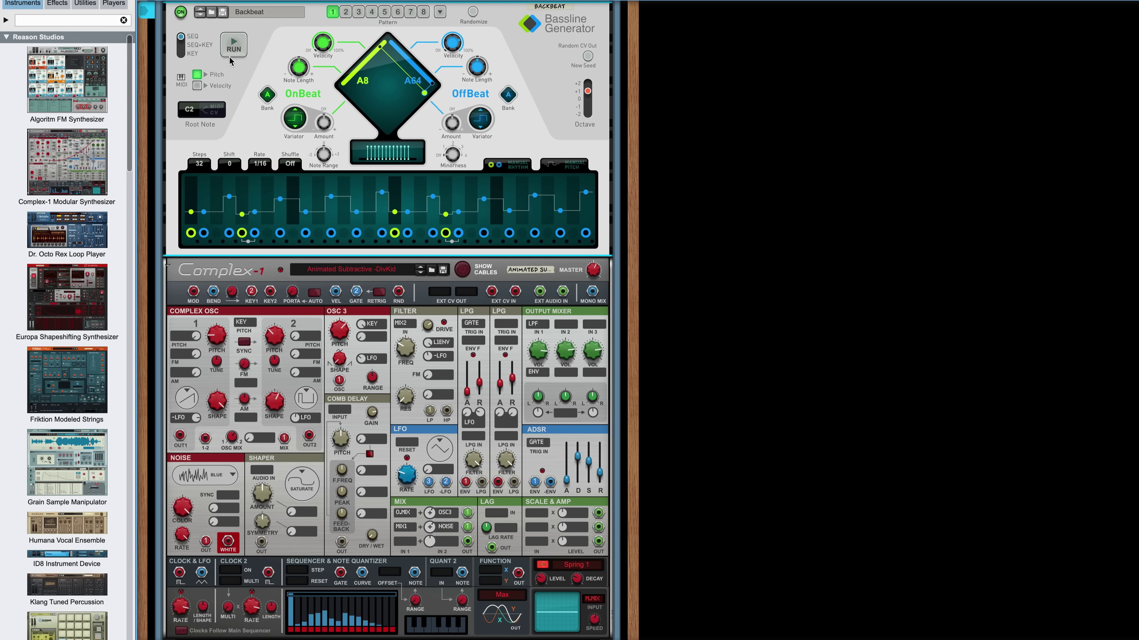
Start the Bassline Generator with RUN so its pattern plays the Complex-1 synth
click(233, 46)
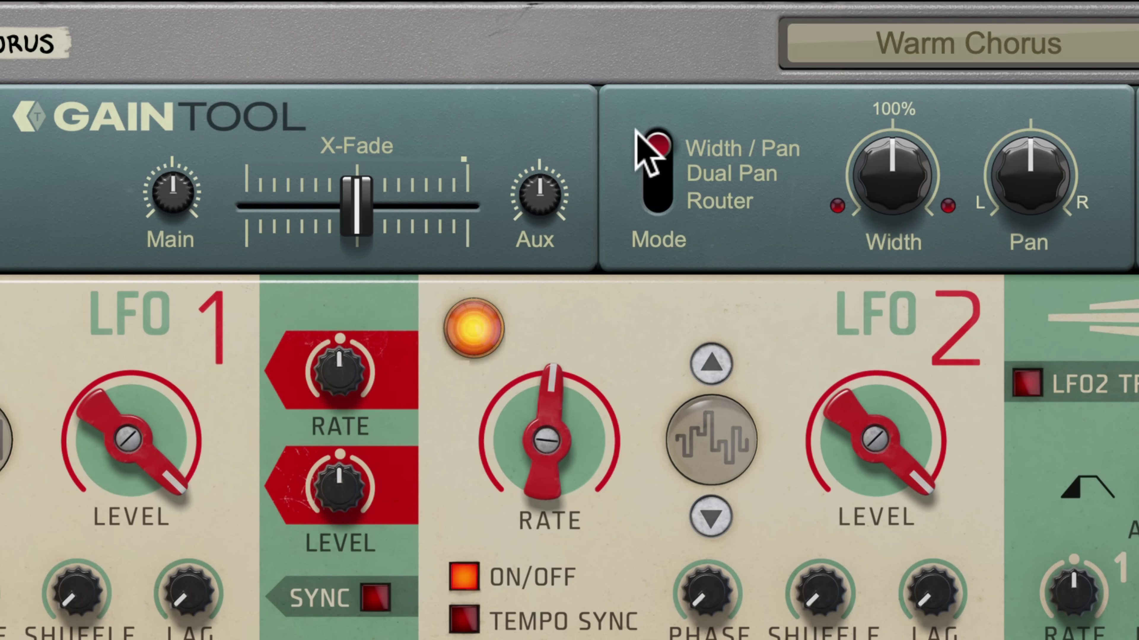
Set the Gain Tool's second section from Width/Pan to Router, moving Output to Split and back to Main
click(659, 158)
click(656, 193)
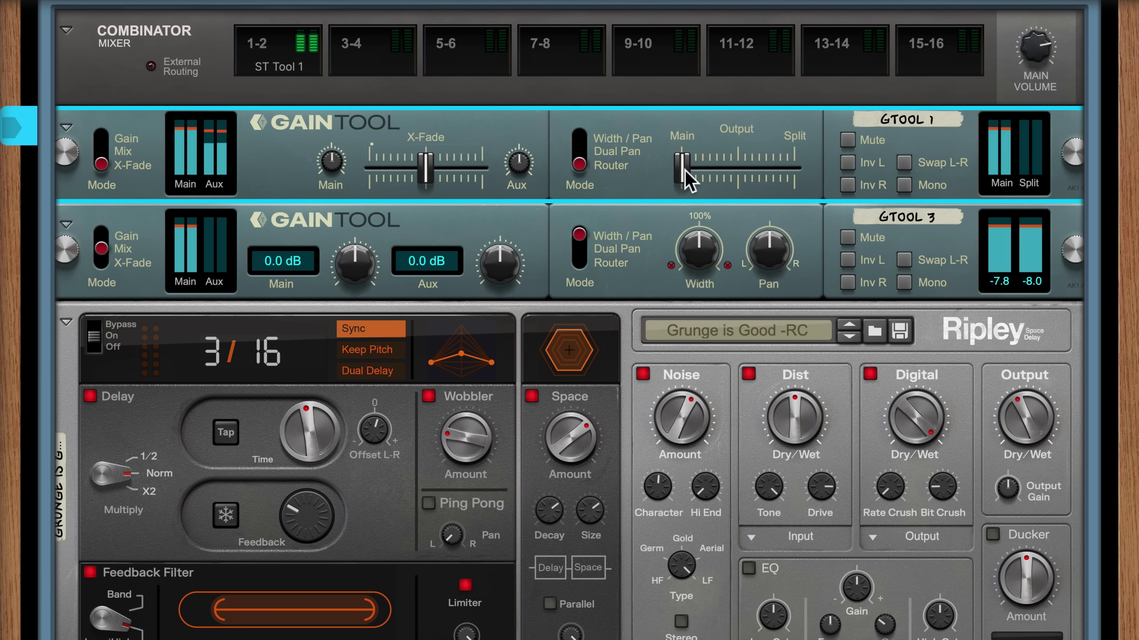
mouse_move(691, 172)
mouse_down()
mouse_move(793, 169)
mouse_move(648, 169)
mouse_move(770, 169)
mouse_move(690, 167)
mouse_up()
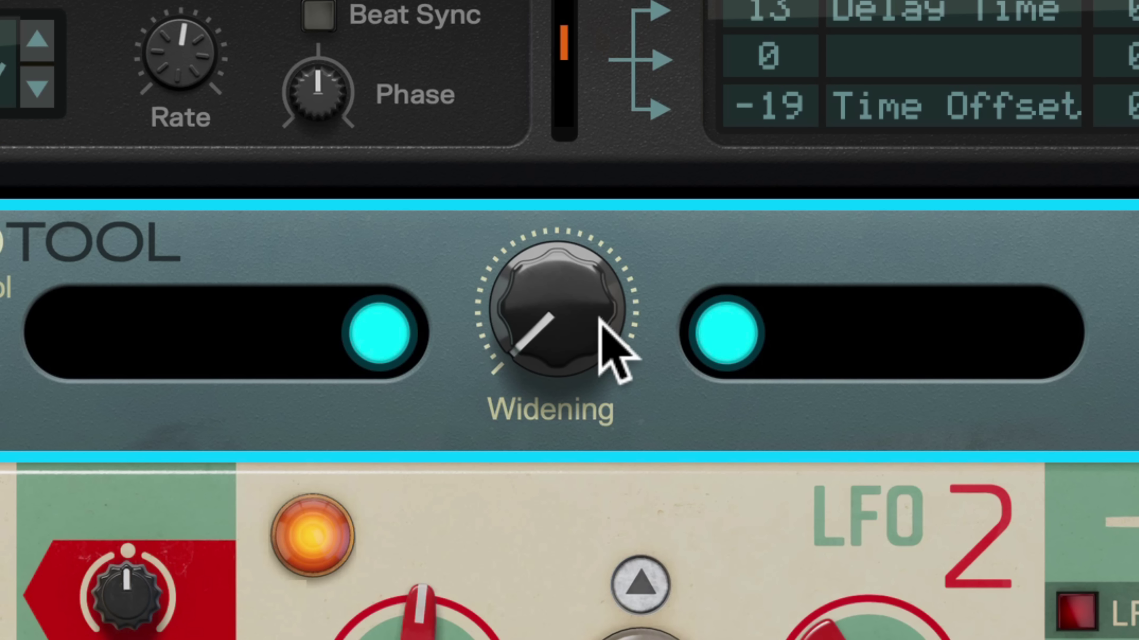
Raise the Combinator Stereo Tool's Widening to the middle setting and enable Mono
drag(597, 318, 580, 22)
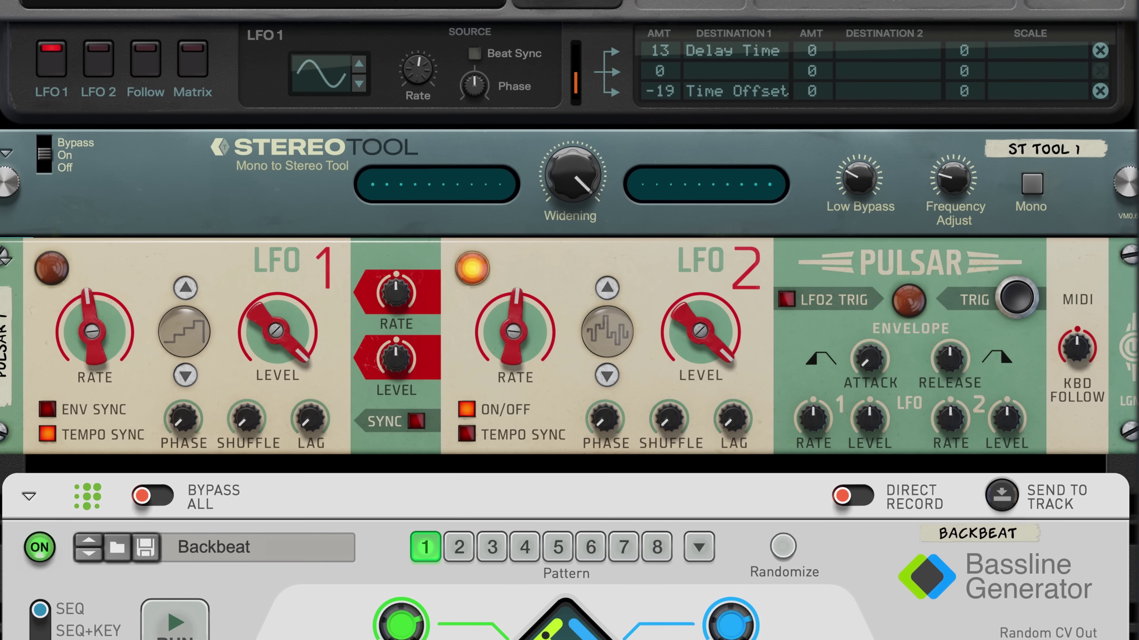
click(1076, 226)
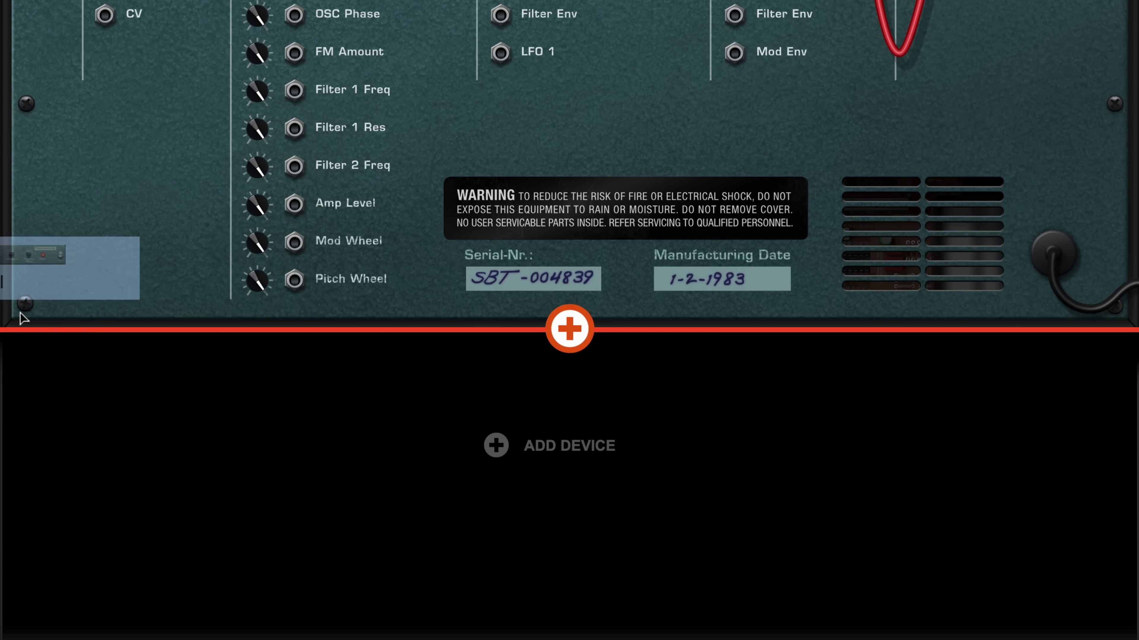
Insert a Stereo Tool under the Subtractor and raise its Widening to about 4 o'clock
drag(20, 315, 193, 349)
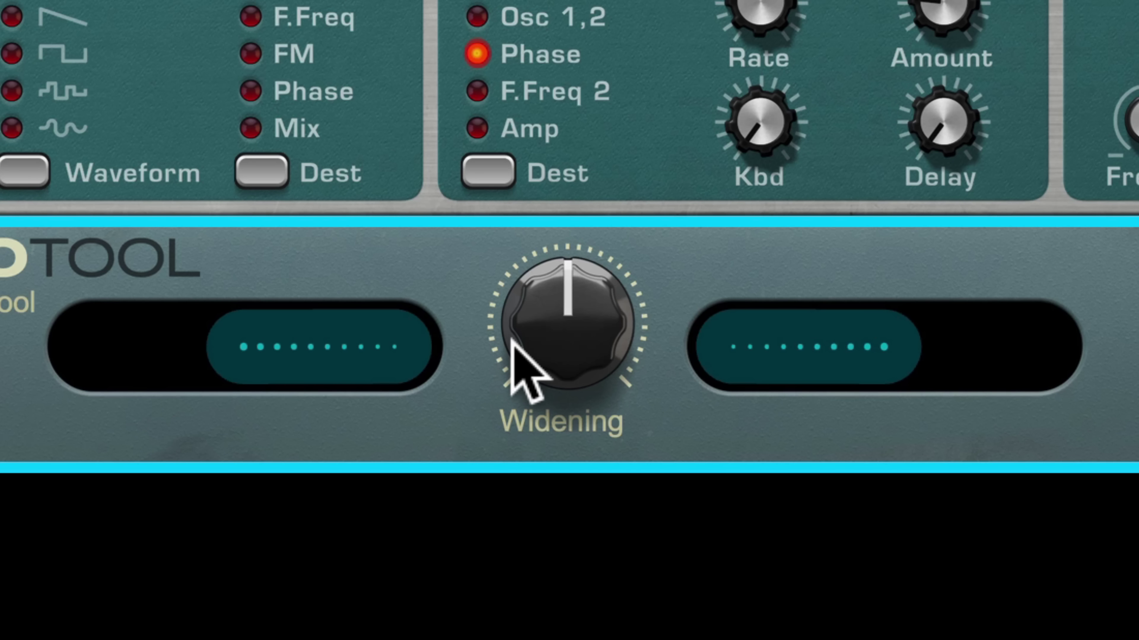
drag(514, 330, 516, 218)
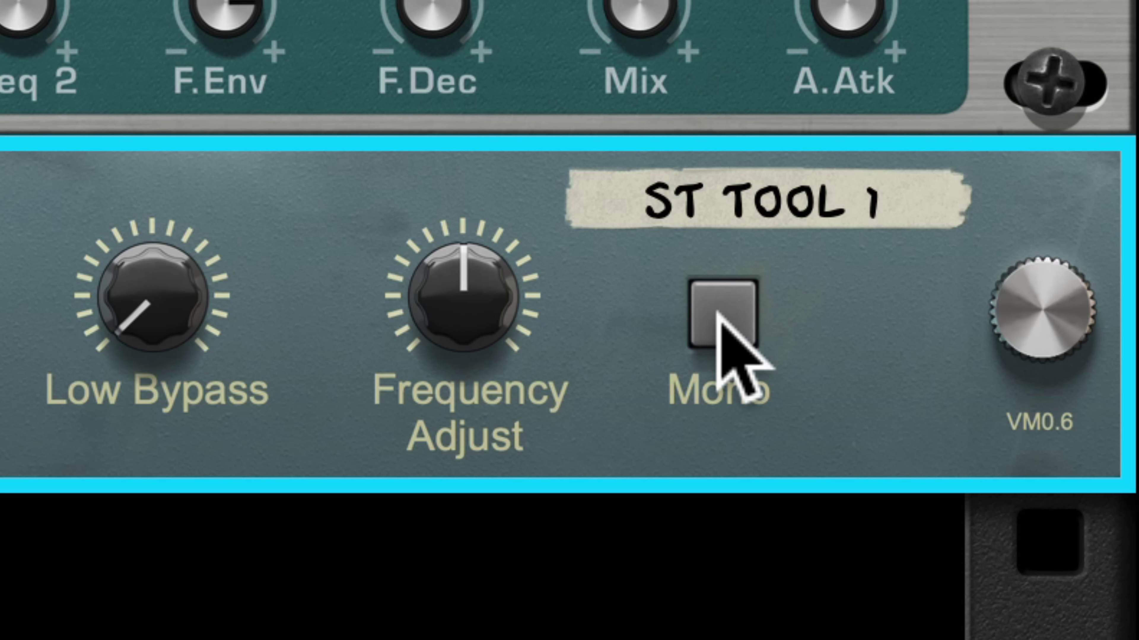
Enable Mono on ST TOOL 1 to check the Subtractor, then raise its Widening
click(1011, 582)
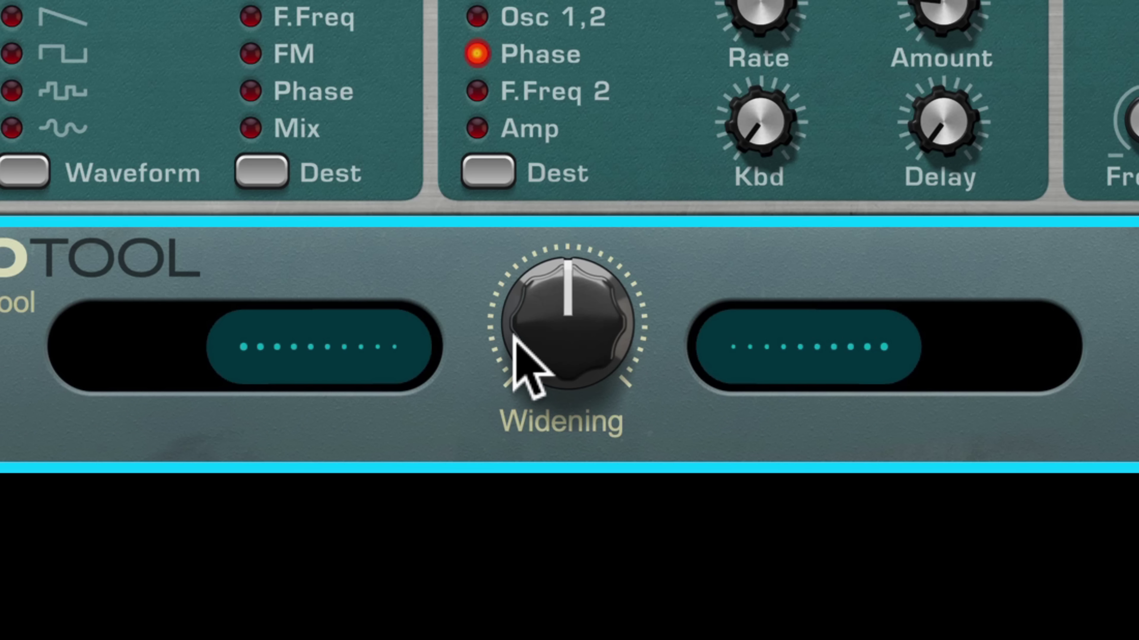
drag(514, 335, 516, 219)
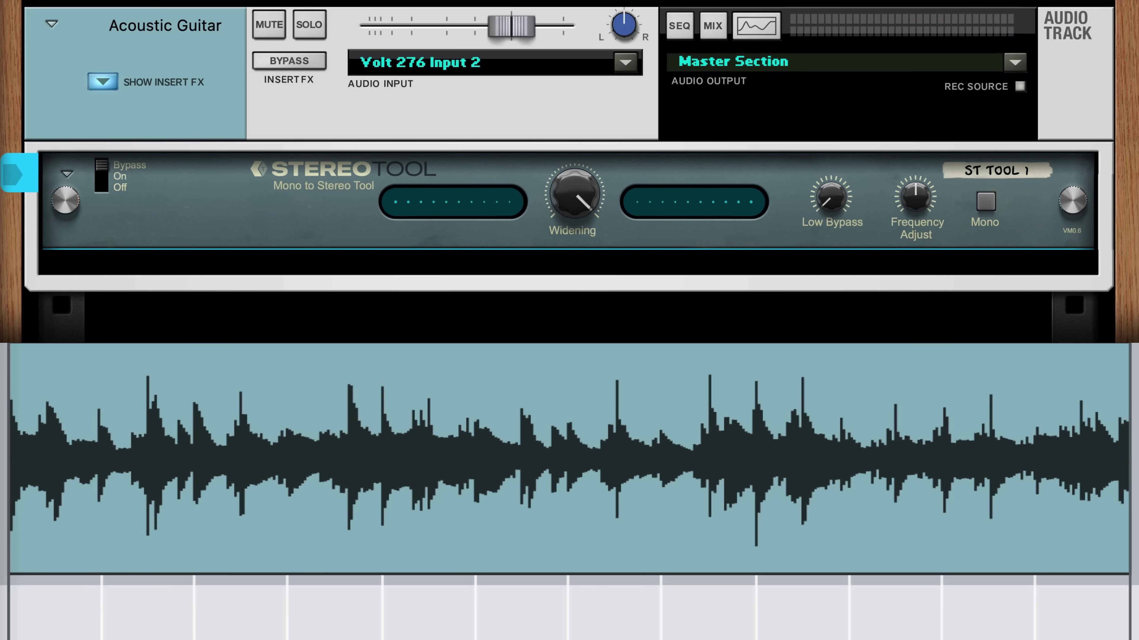
Play the Acoustic Guitar recording through its inserted Stereo Tool
key(space)
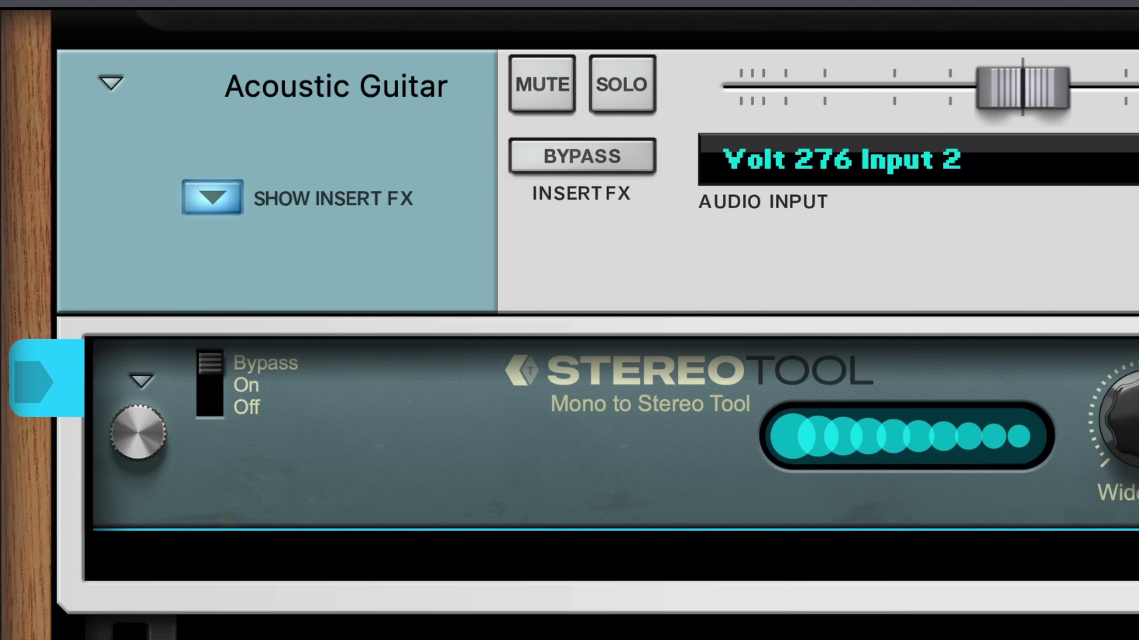
Set the guitar's Stereo Tool Bypass/On/Off switch to On
click(209, 362)
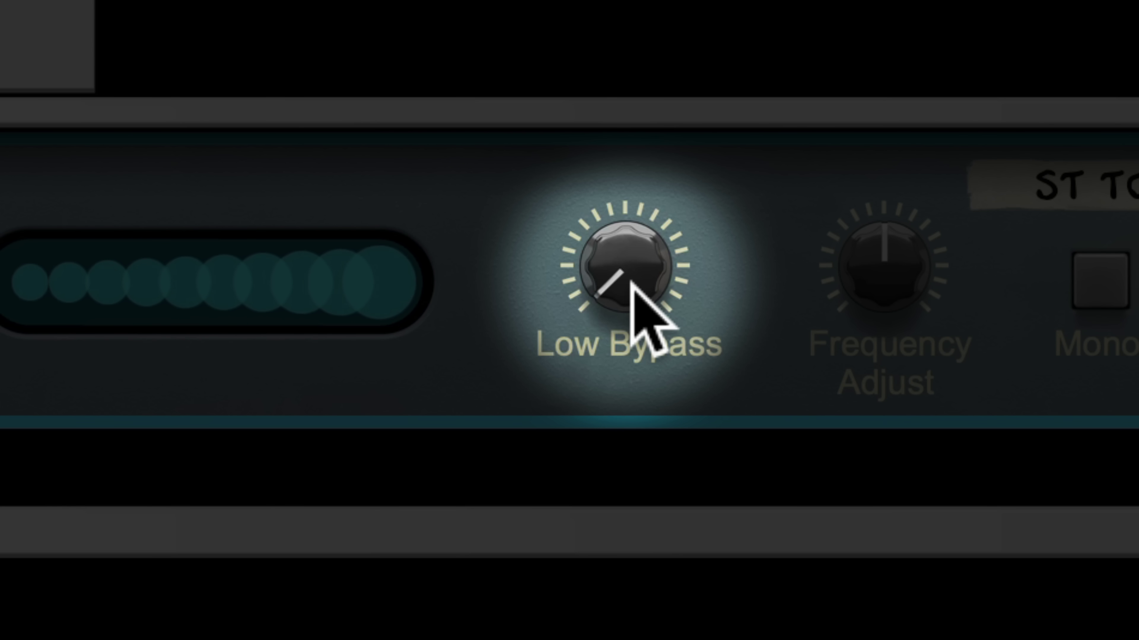
Raise the Low Bypass amount on the guitar's ST TOOL 1
drag(627, 279, 612, 204)
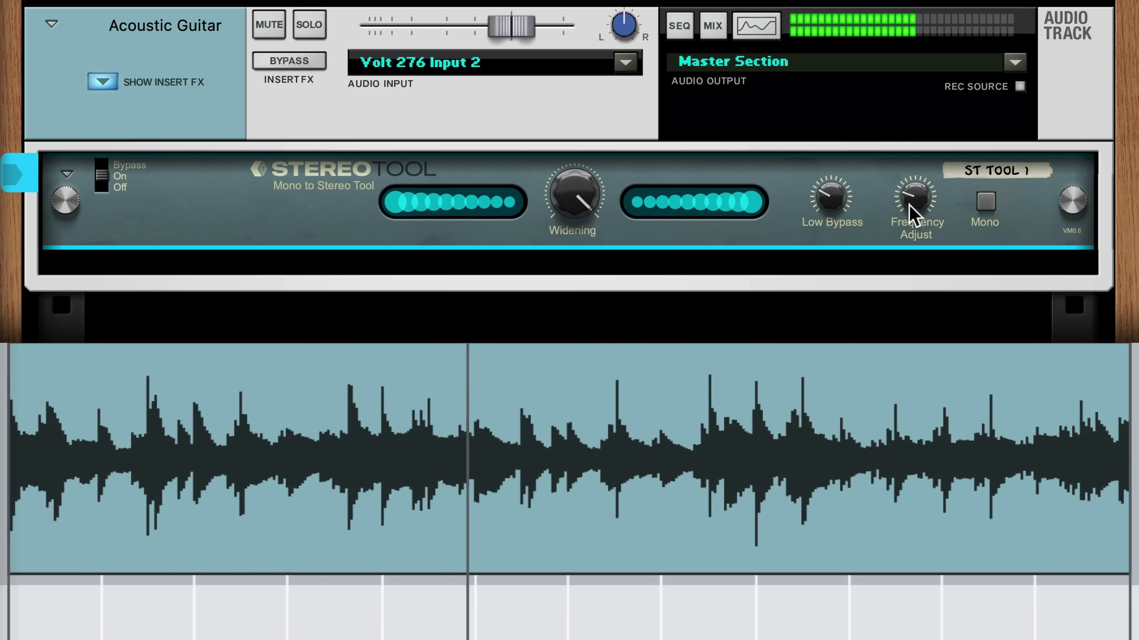
Turn the Stereo Tool's Frequency Adjust up to about 11 o'clock
drag(910, 205, 907, 185)
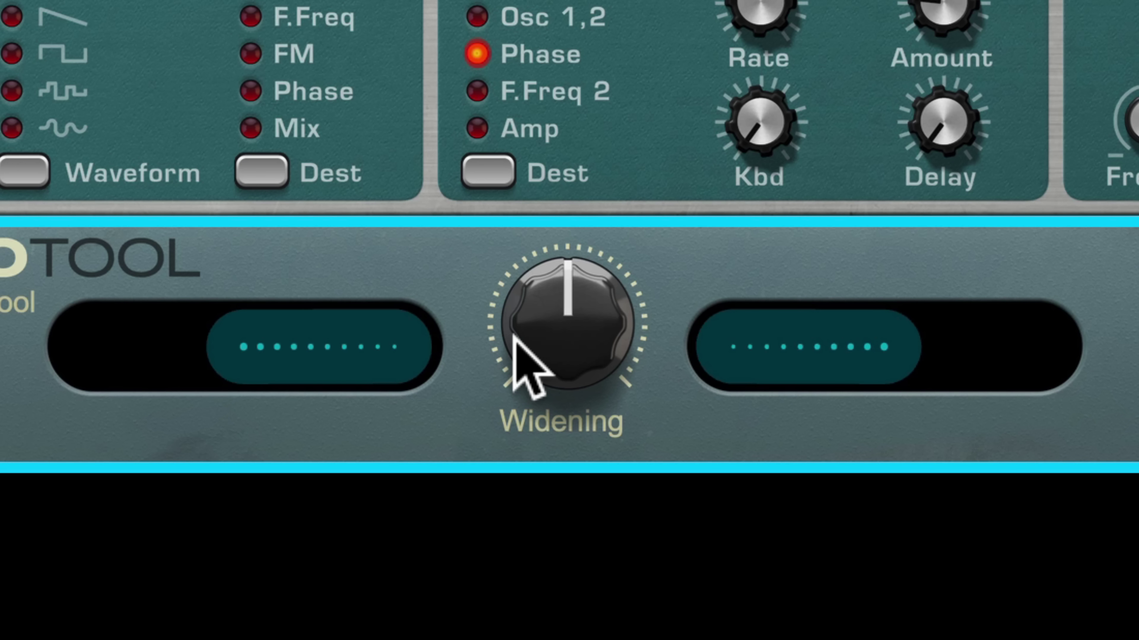
Turn the Subtractor's Stereo Tool Widening knob up to about 4 o'clock
drag(514, 335, 516, 218)
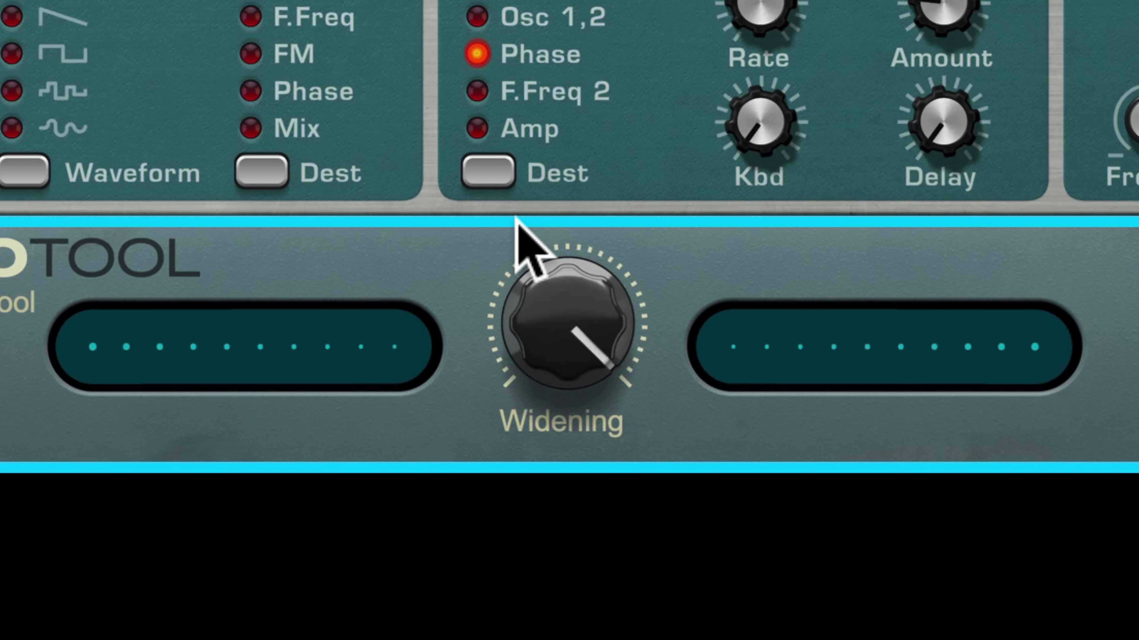